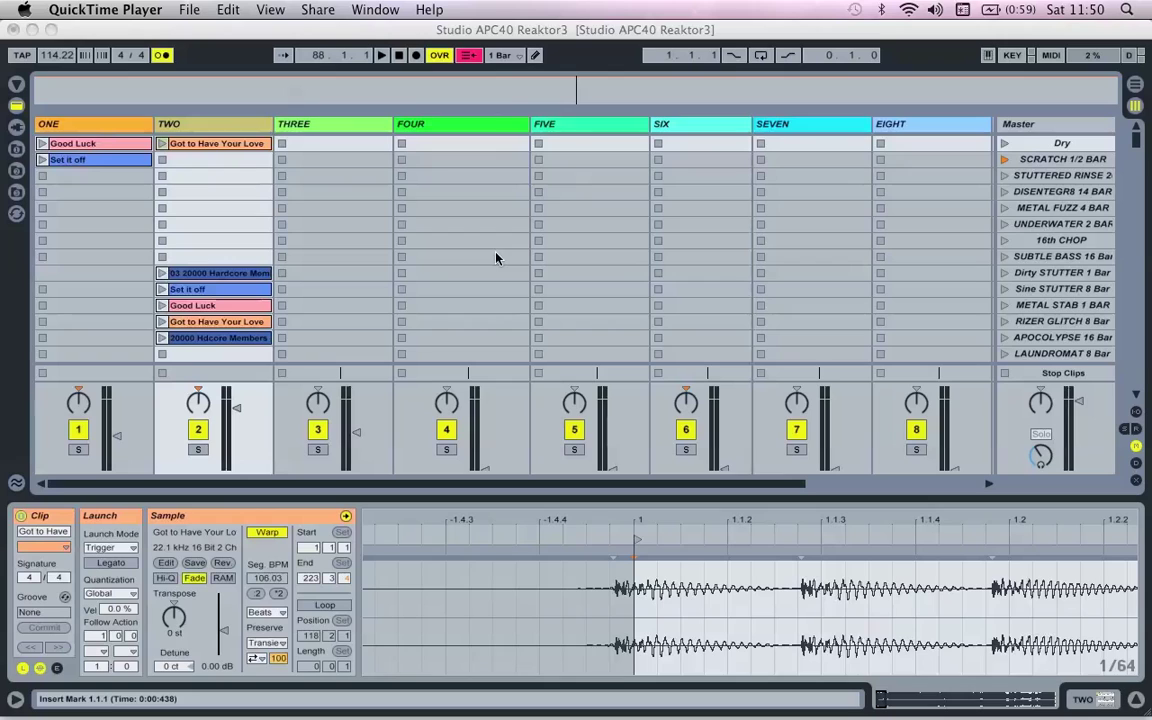
Bring Ableton Live to the front with the Got to Have Your Love clip shown
{"action": "left_click", "coordinate": [214, 146]}
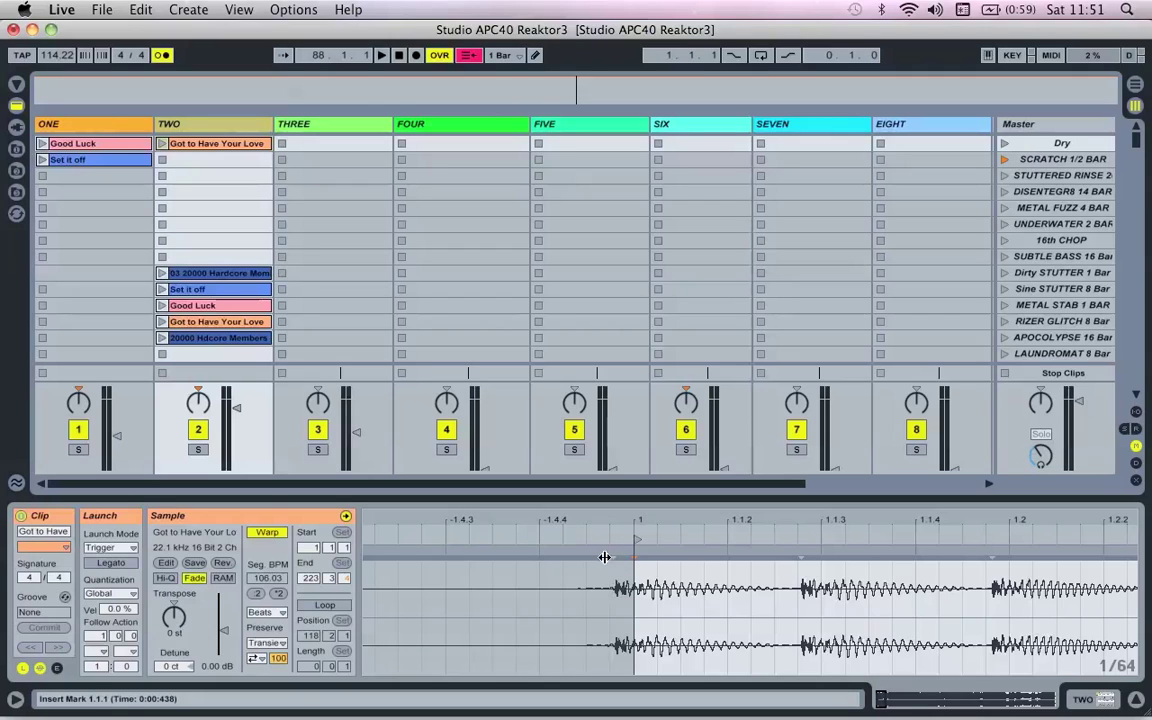
Set 1.1.1 at the song's first transient and warp the clip straight from there
{"action": "left_click", "coordinate": [535, 553]}
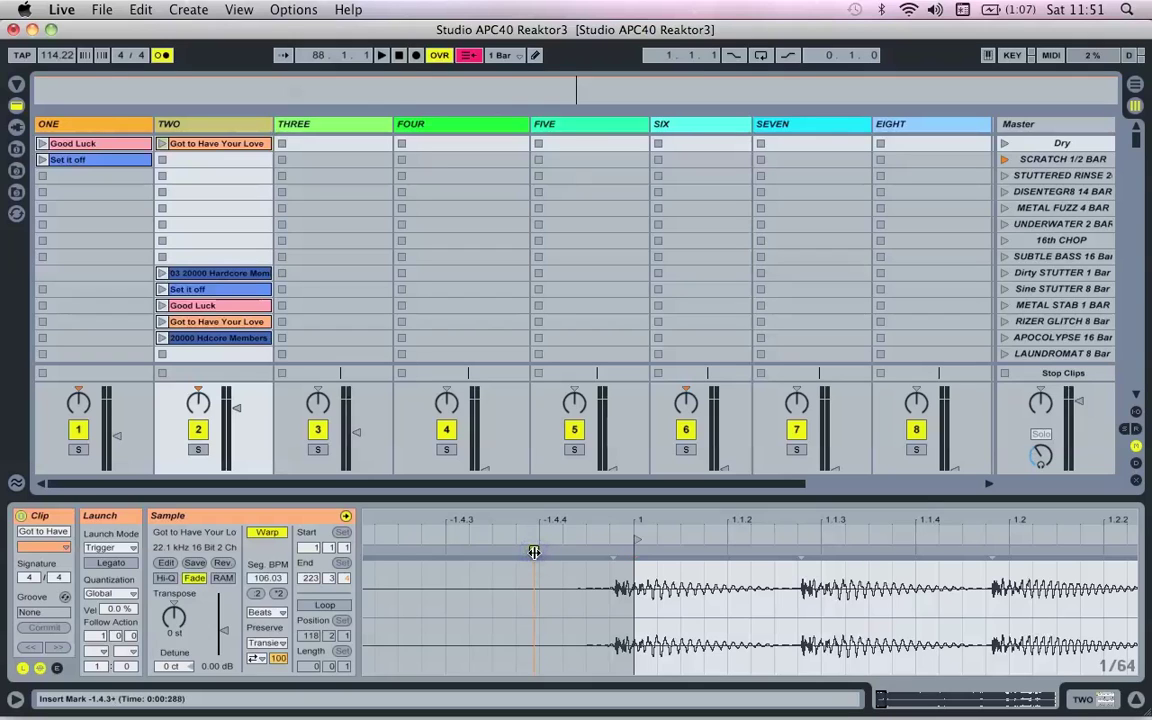
{"action": "left_click", "coordinate": [614, 553]}
{"action": "right_click", "coordinate": [614, 553]}
{"action": "left_click", "coordinate": [688, 329]}
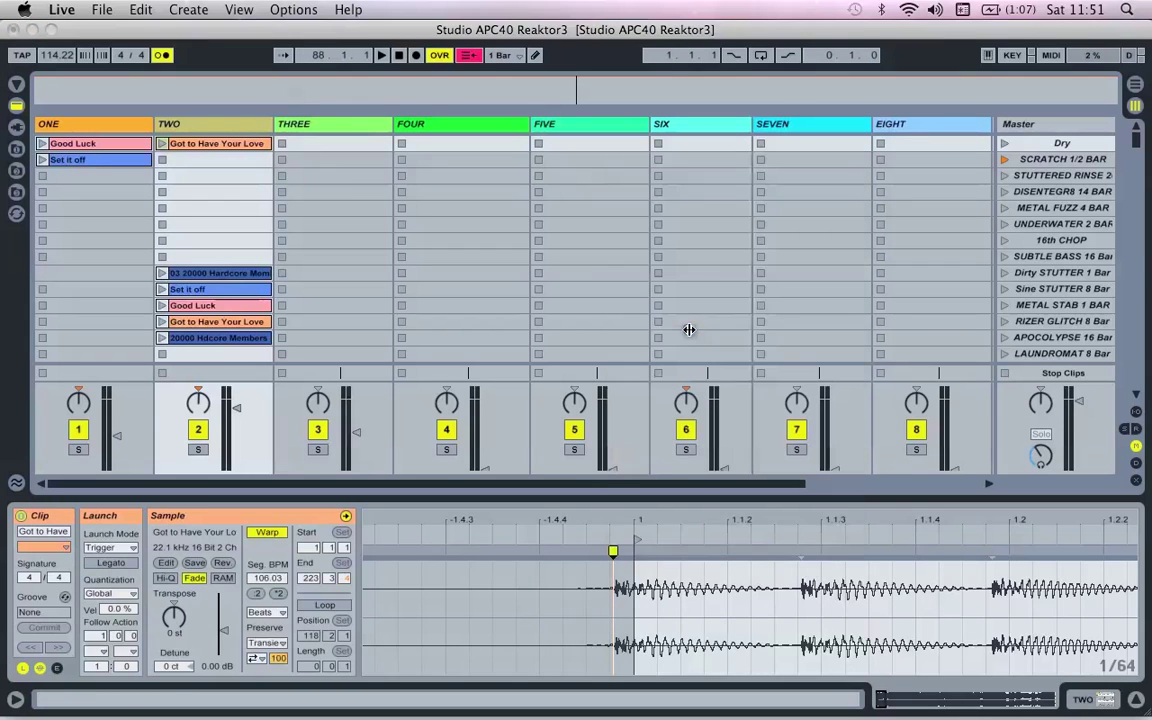
{"action": "right_click", "coordinate": [613, 556]}
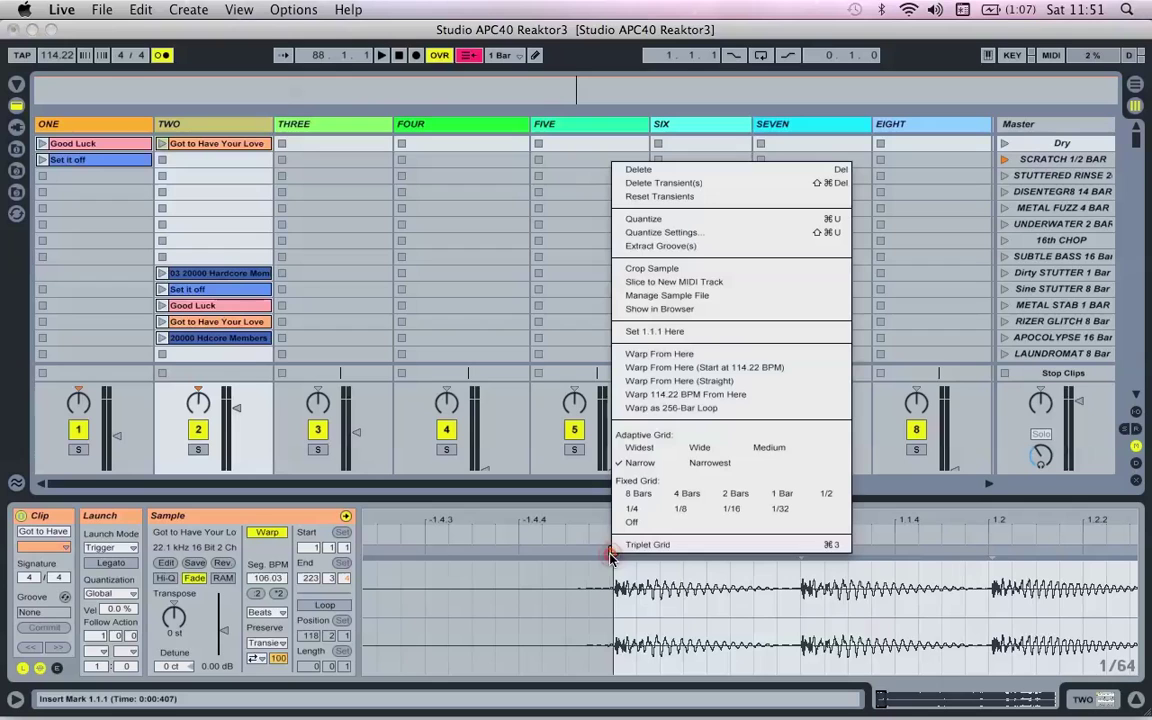
{"action": "left_click", "coordinate": [694, 381]}
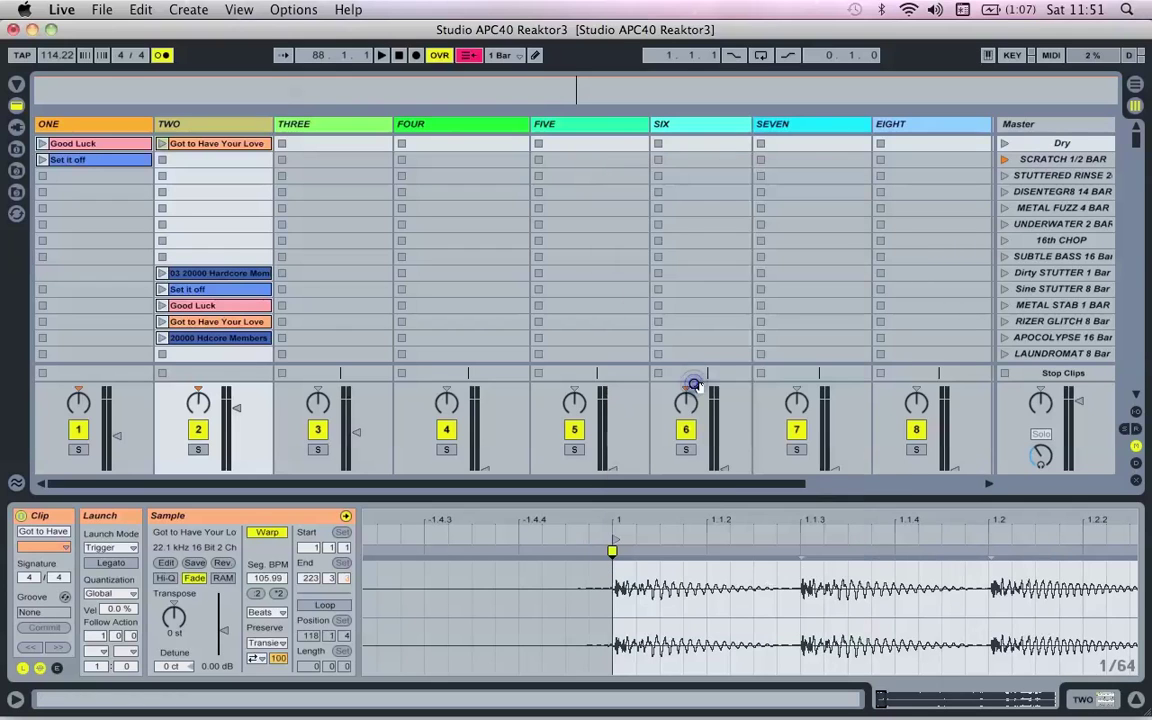
{"action": "left_click_drag", "start_coordinate": [720, 514], "coordinate": [722, 522]}
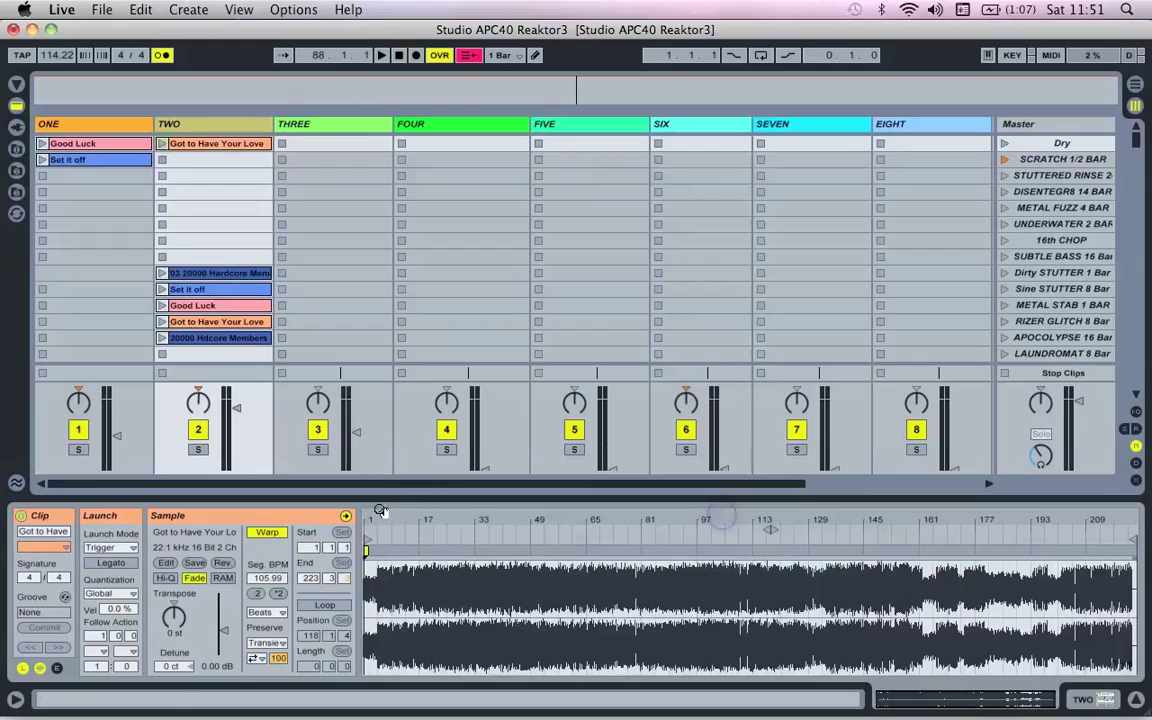
Add a warp marker on the bar 5 downbeat, giving a 105.97 BPM segment tempo
{"action": "left_click_drag", "start_coordinate": [381, 521], "coordinate": [378, 519]}
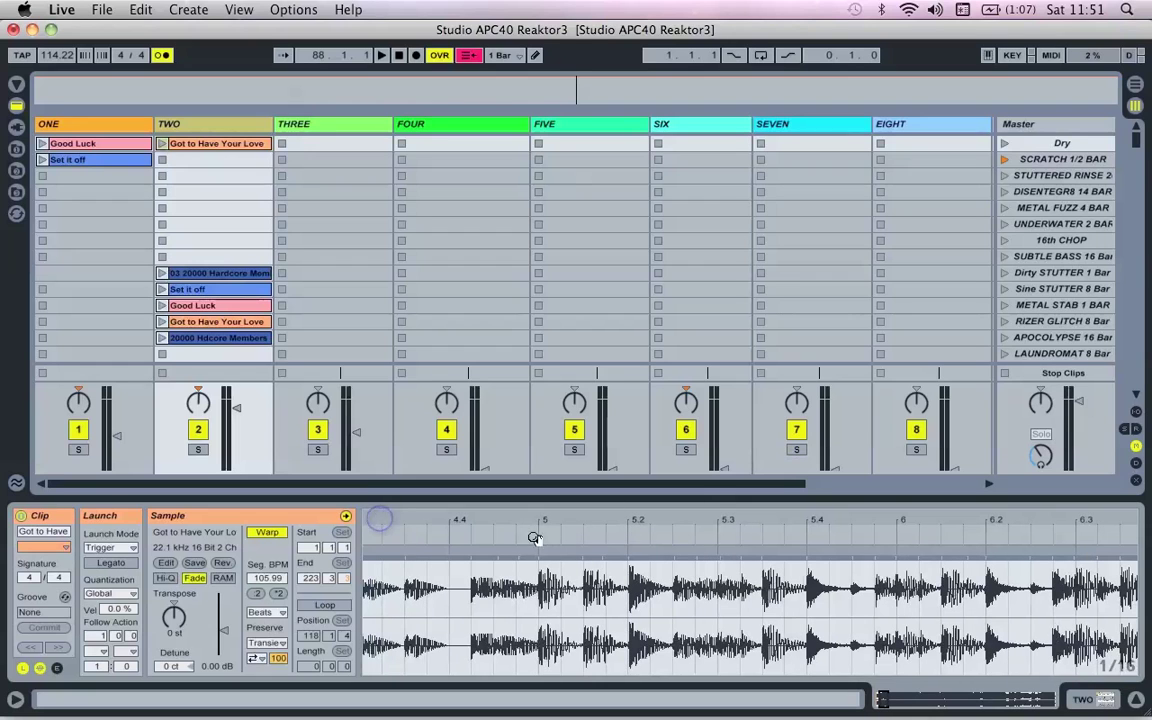
{"action": "mouse_move", "coordinate": [539, 521]}
{"action": "left_mouse_down"}
{"action": "mouse_move", "coordinate": [519, 534]}
{"action": "mouse_move", "coordinate": [530, 556]}
{"action": "left_mouse_up"}
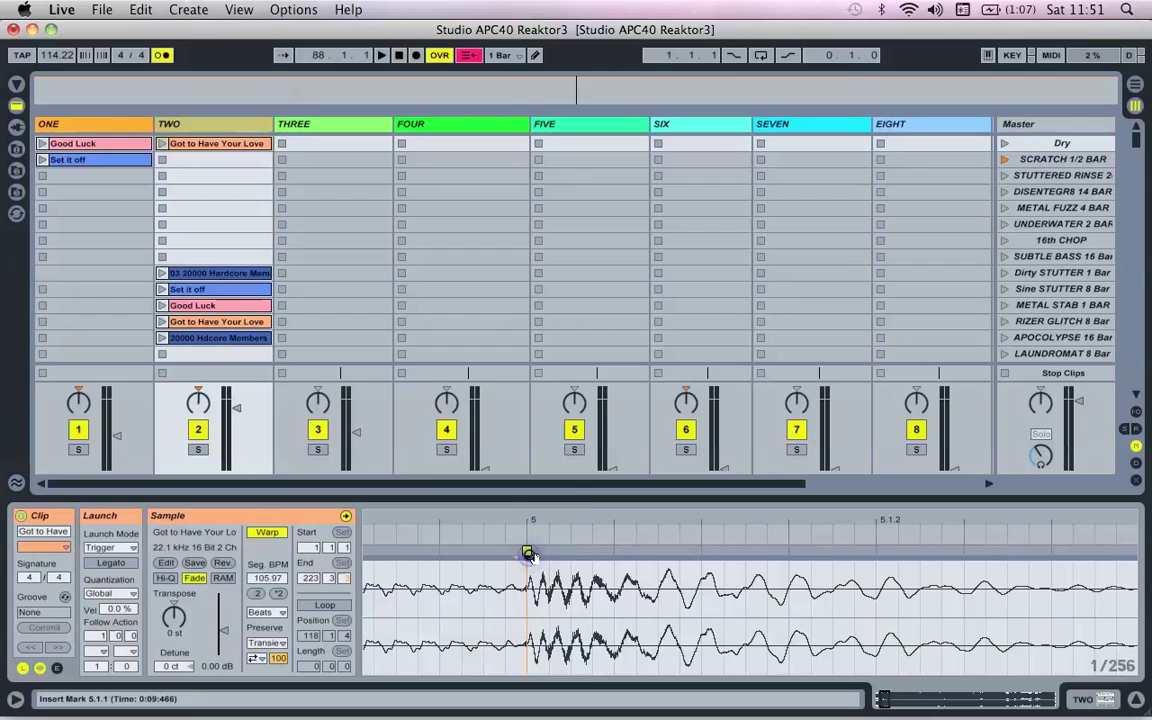
{"action": "left_click_drag", "start_coordinate": [591, 515], "coordinate": [470, 493]}
{"action": "left_click", "coordinate": [533, 519]}
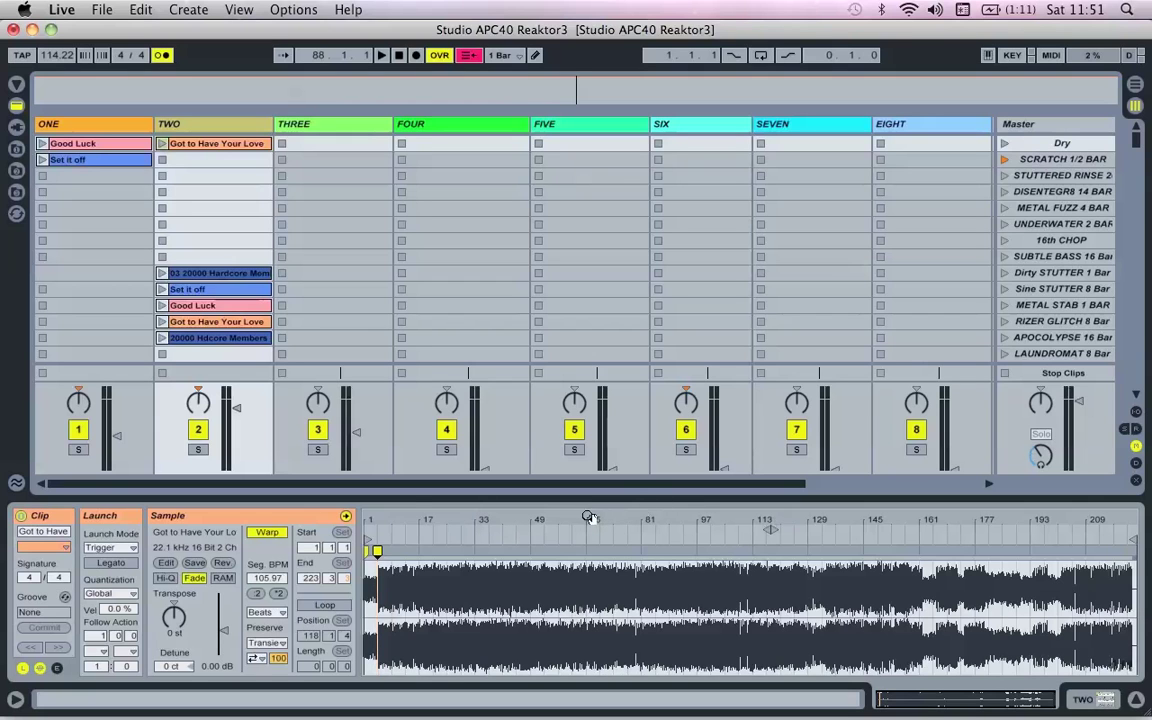
Add a warp marker at the start of bar 17
{"action": "left_click_drag", "start_coordinate": [424, 517], "coordinate": [450, 518]}
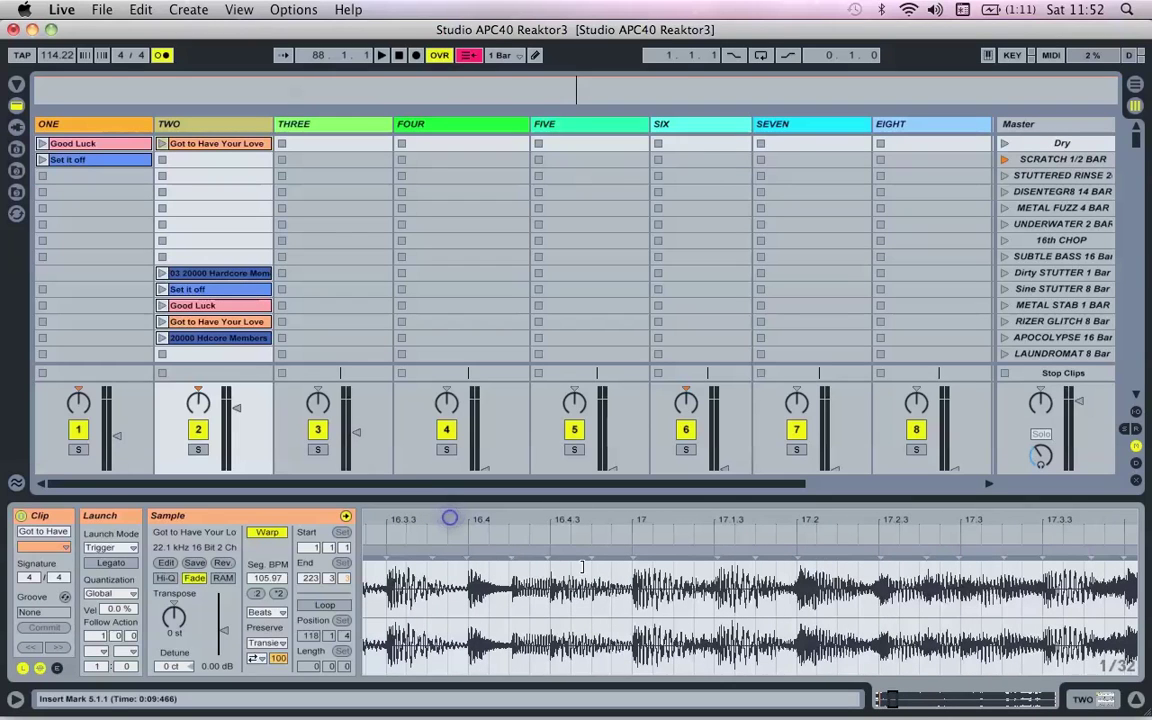
{"action": "left_click", "coordinate": [633, 551]}
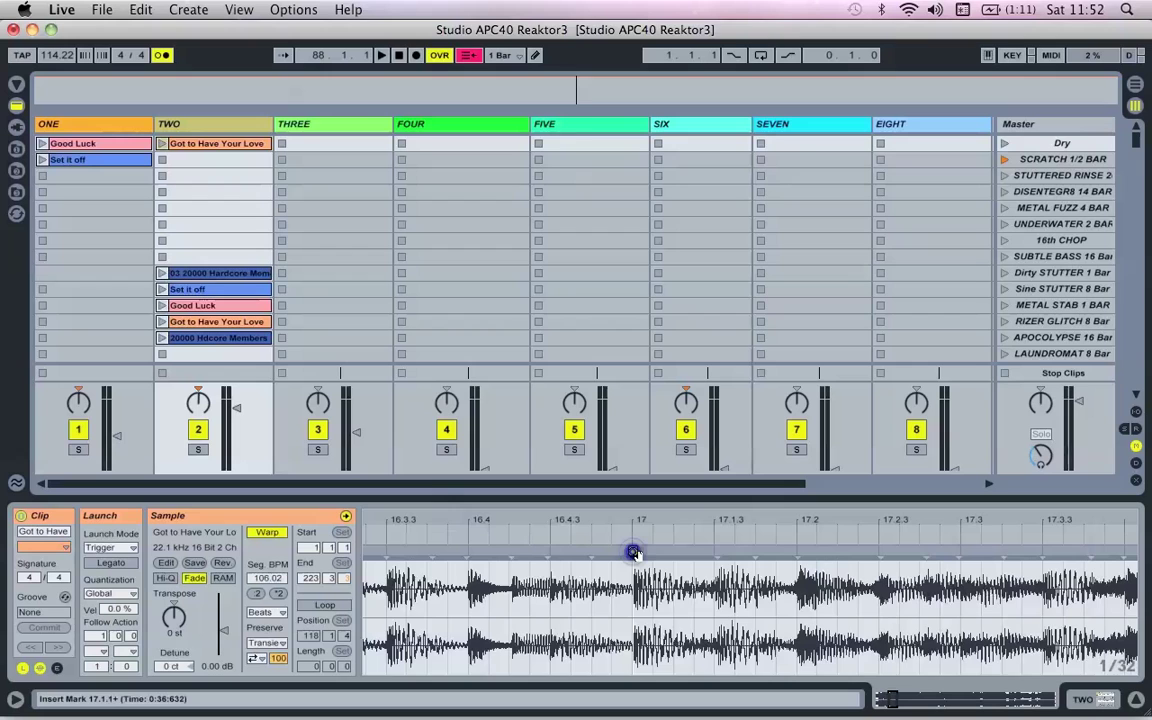
{"action": "double_click", "coordinate": [744, 518]}
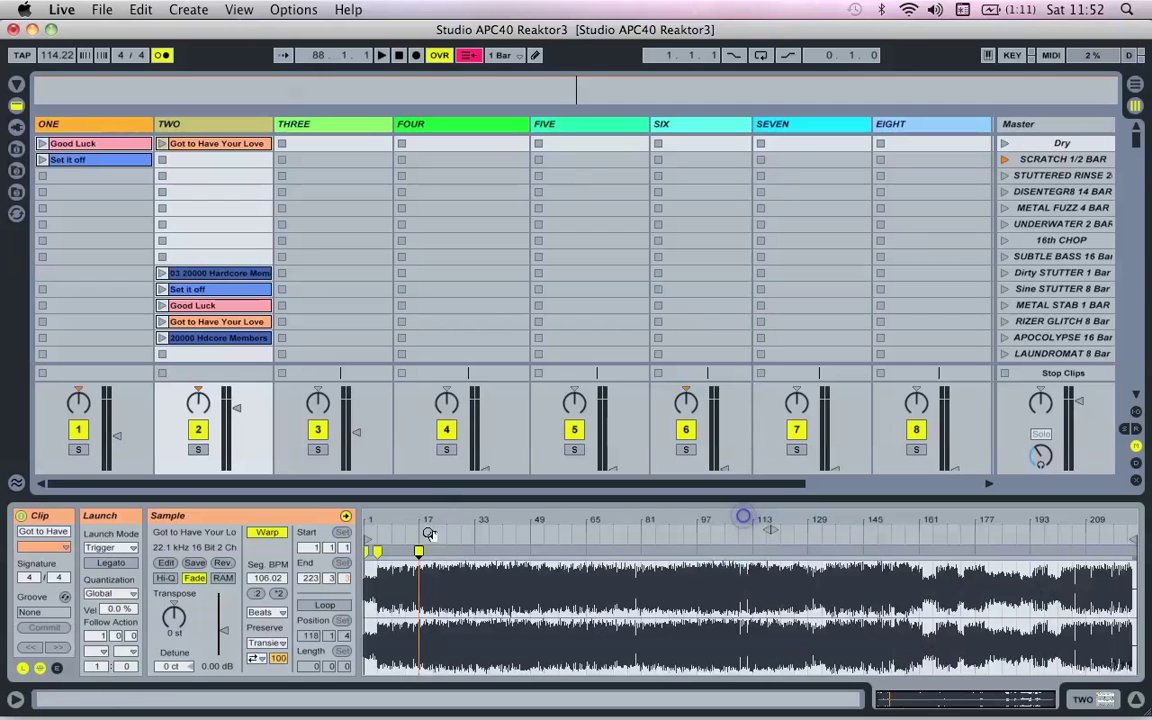
Add a warp marker at the beat near bar 207.2 at the song's end
{"action": "left_click_drag", "start_coordinate": [448, 517], "coordinate": [447, 514]}
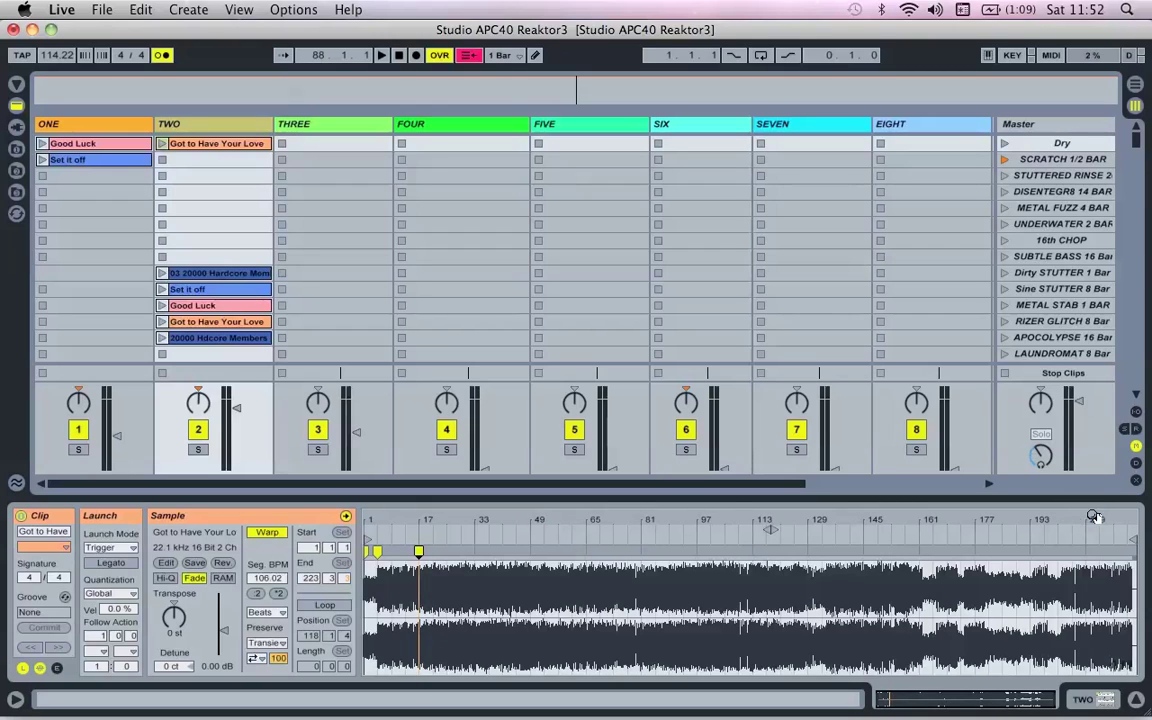
{"action": "left_click_drag", "start_coordinate": [1090, 517], "coordinate": [1090, 517]}
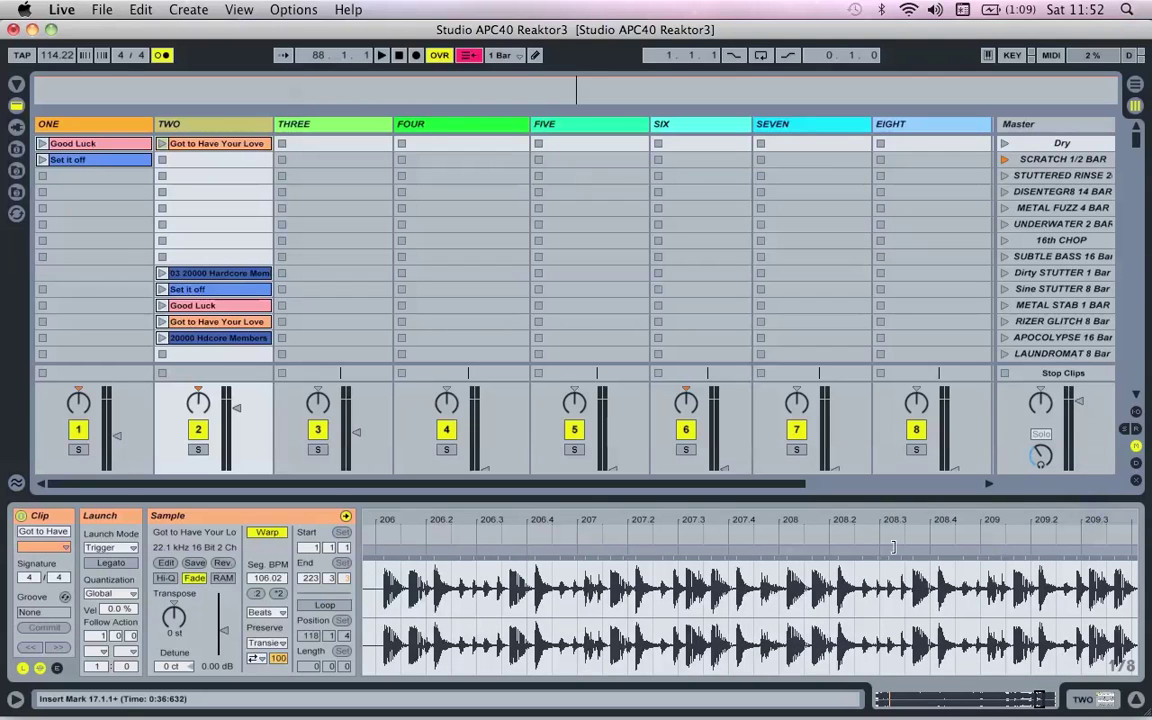
{"action": "double_click", "coordinate": [628, 551]}
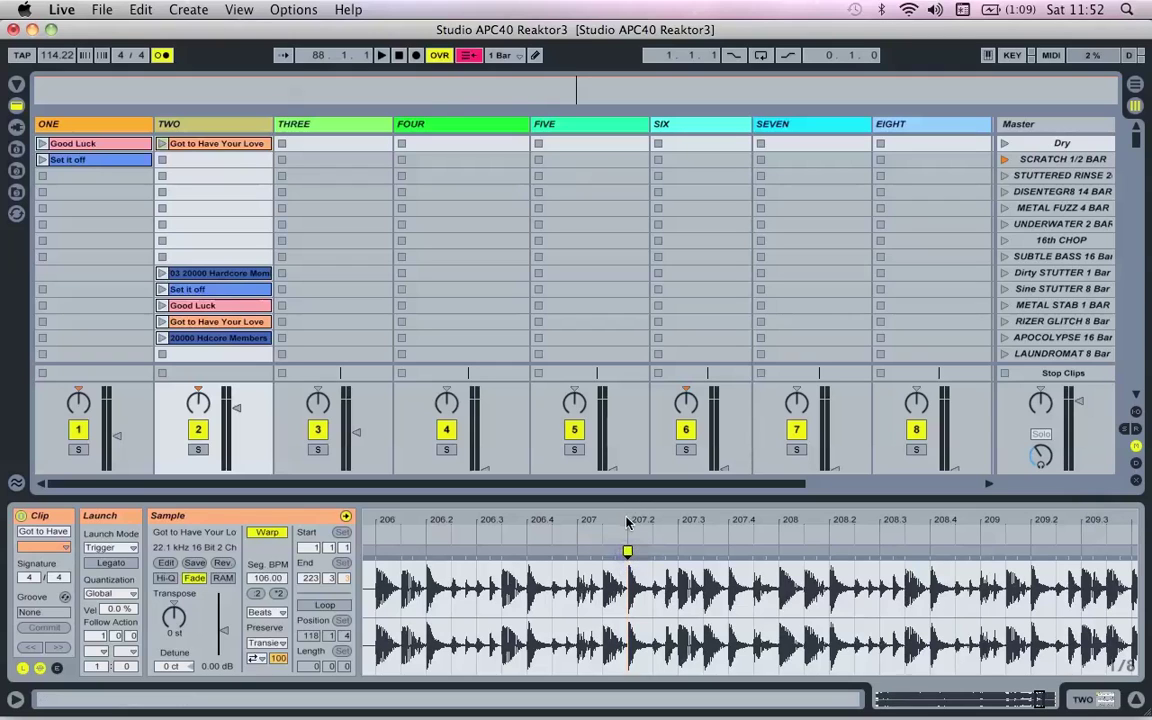
{"action": "double_click", "coordinate": [626, 517]}
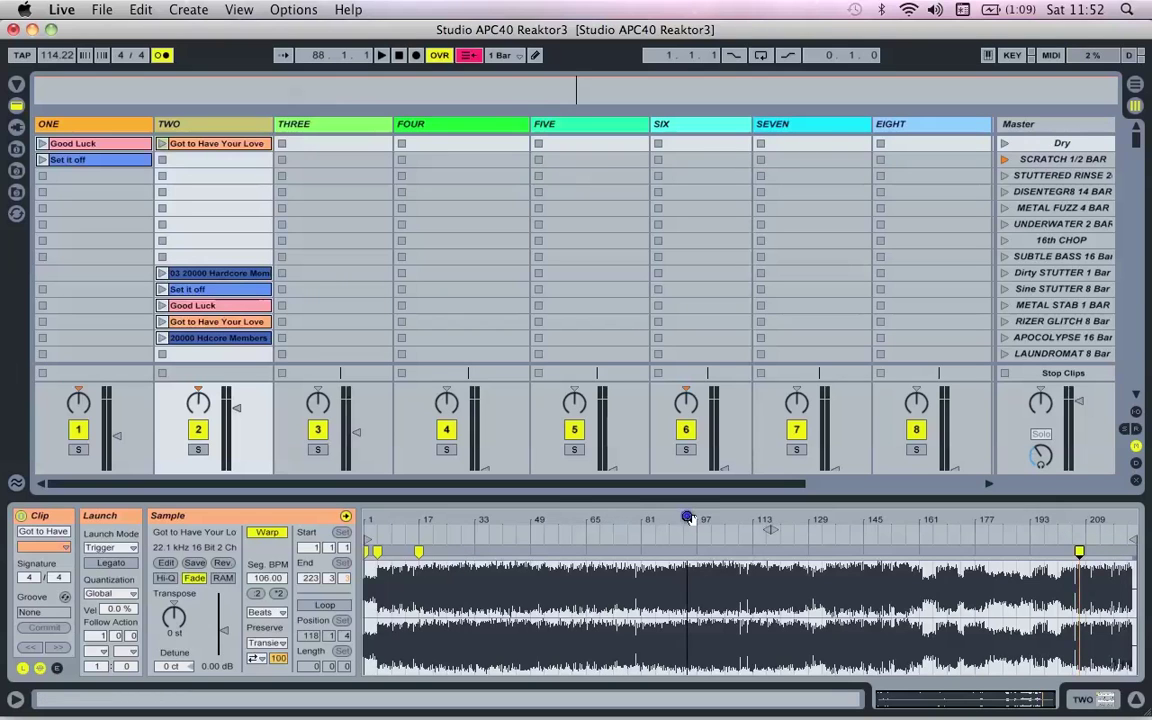
Pin a warp marker at bar 97 on its transient and remove the stray 96.4 marker
{"action": "left_click_drag", "start_coordinate": [689, 516], "coordinate": [688, 518]}
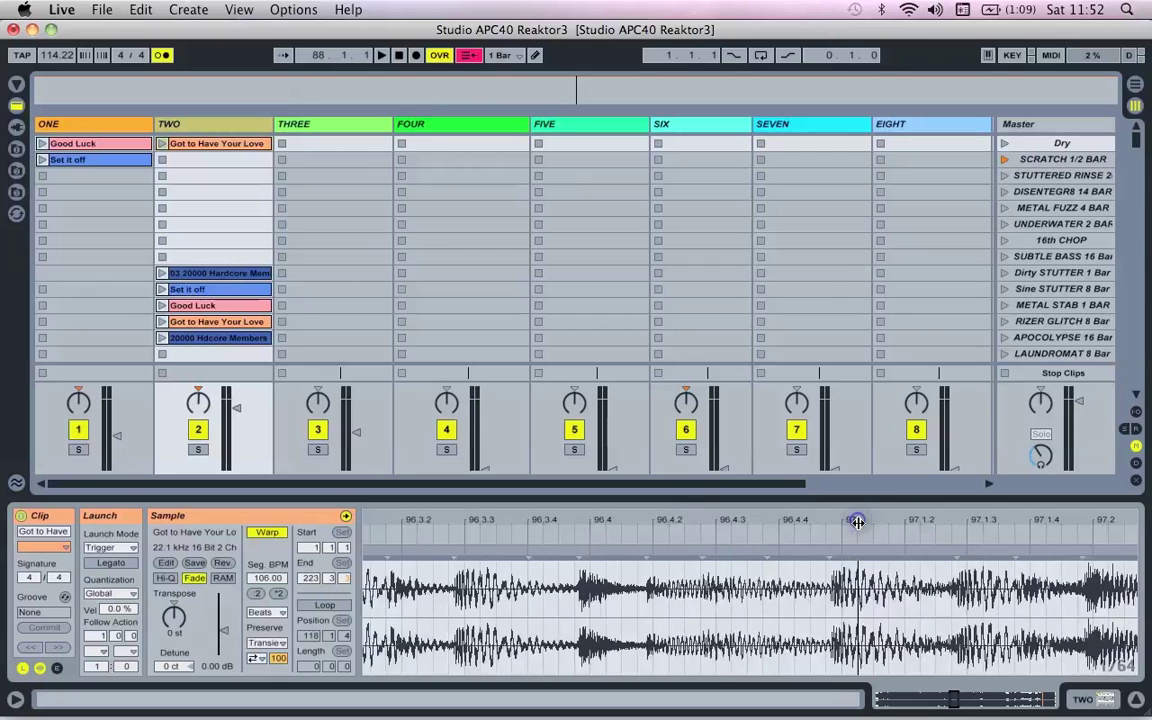
{"action": "left_click", "coordinate": [856, 552]}
{"action": "left_click_drag", "start_coordinate": [856, 552], "coordinate": [838, 551]}
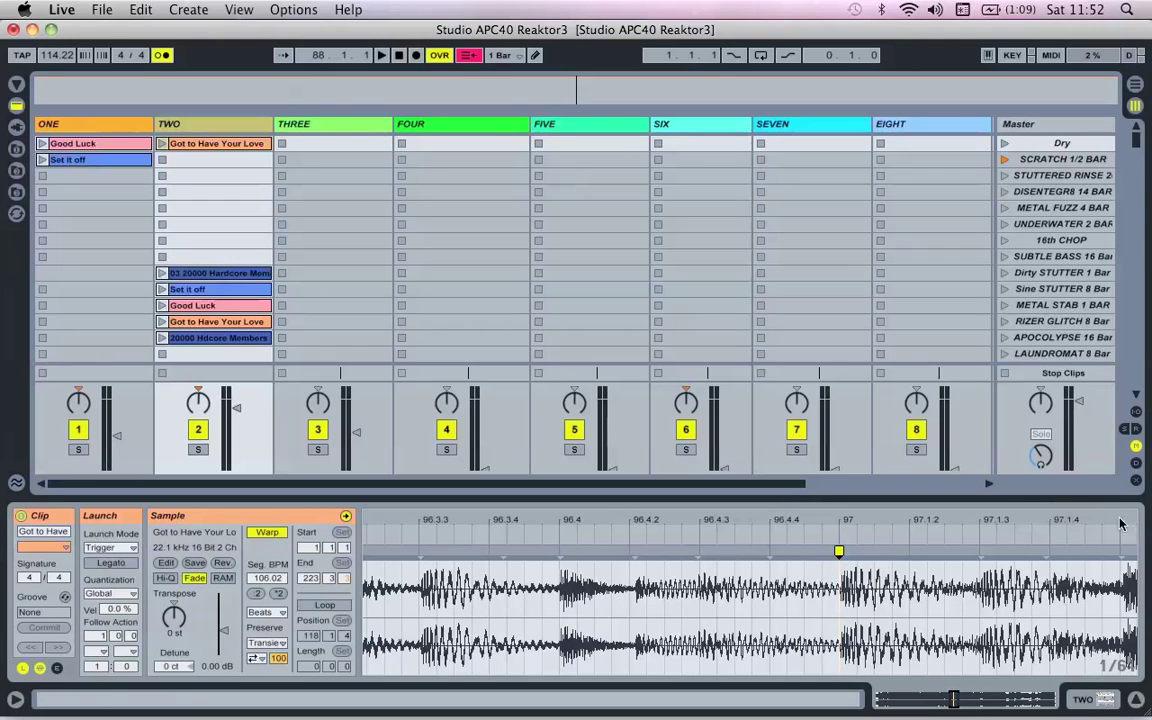
{"action": "double_click", "coordinate": [557, 552]}
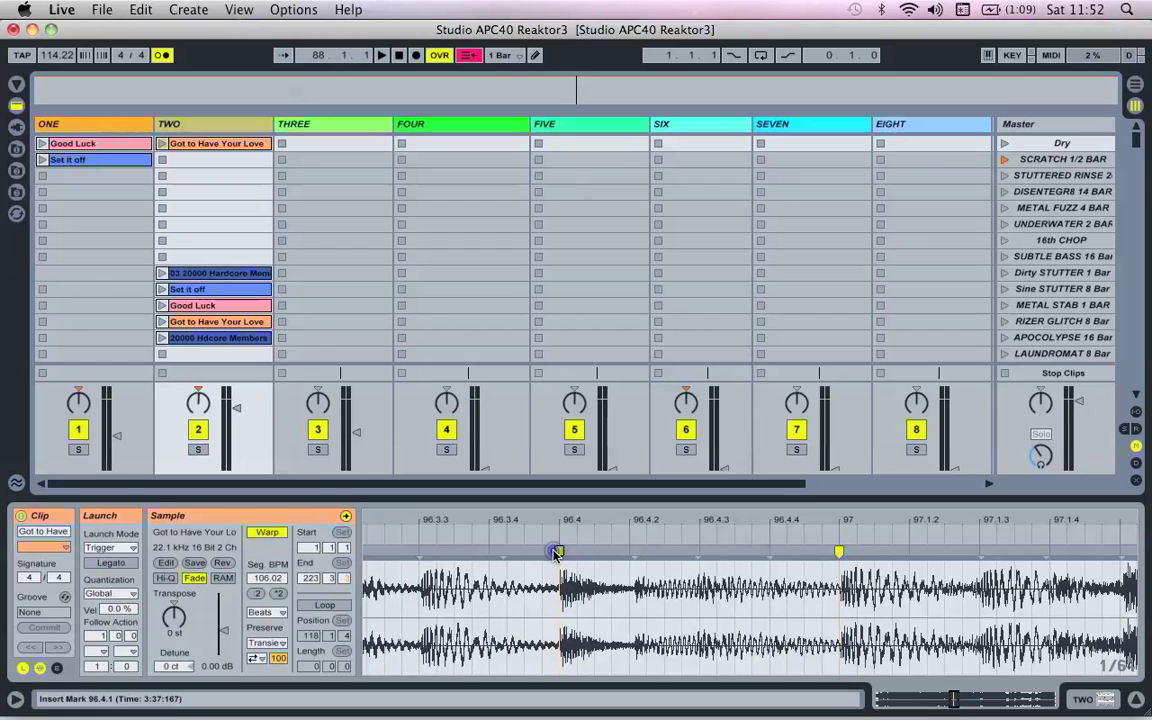
{"action": "double_click", "coordinate": [557, 552]}
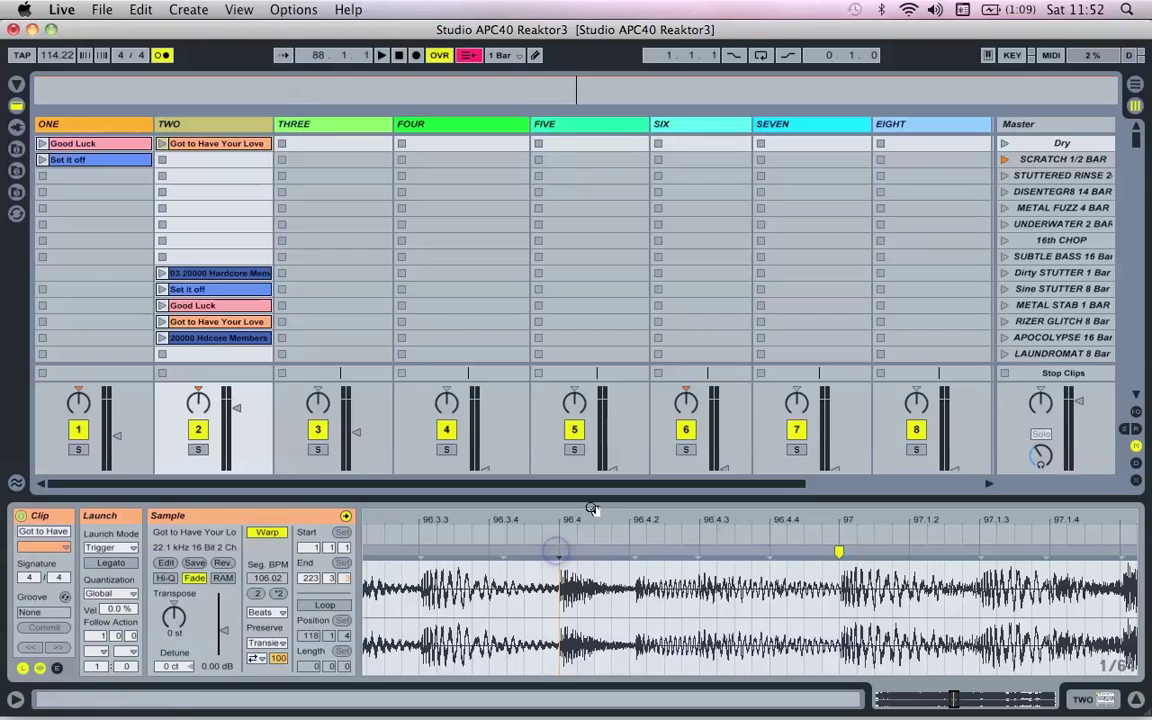
{"action": "double_click", "coordinate": [594, 516]}
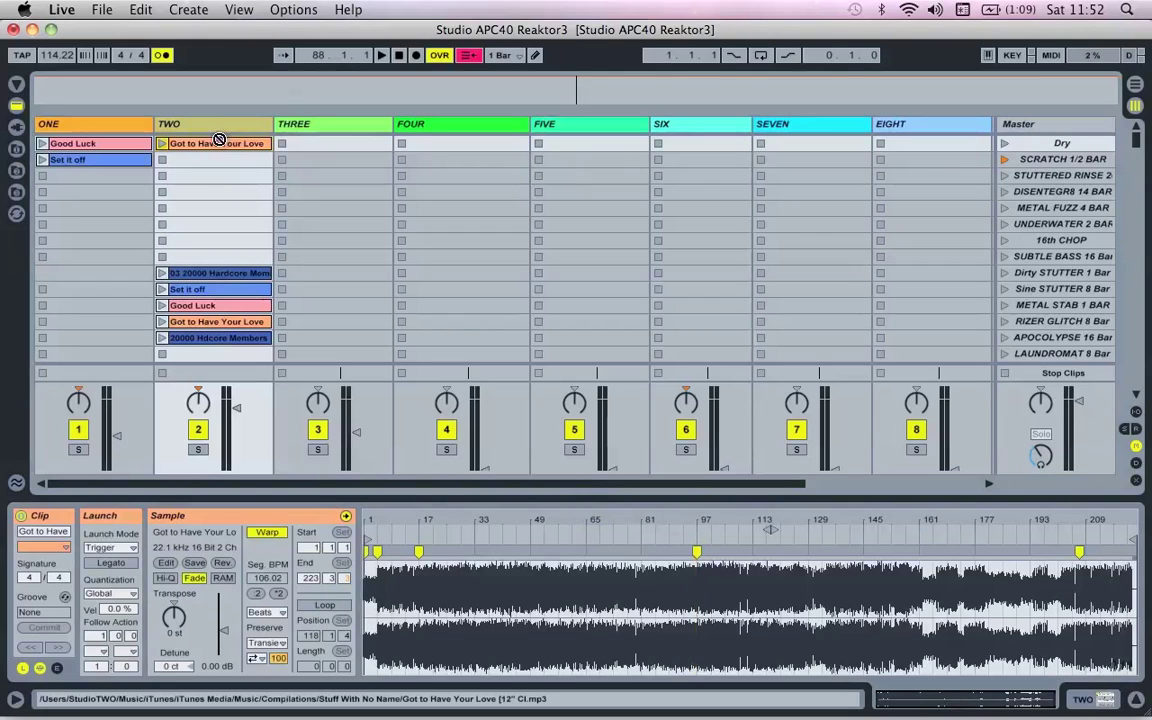
In Arrangement view, set the grid to one bar
{"action": "left_click", "coordinate": [1137, 86]}
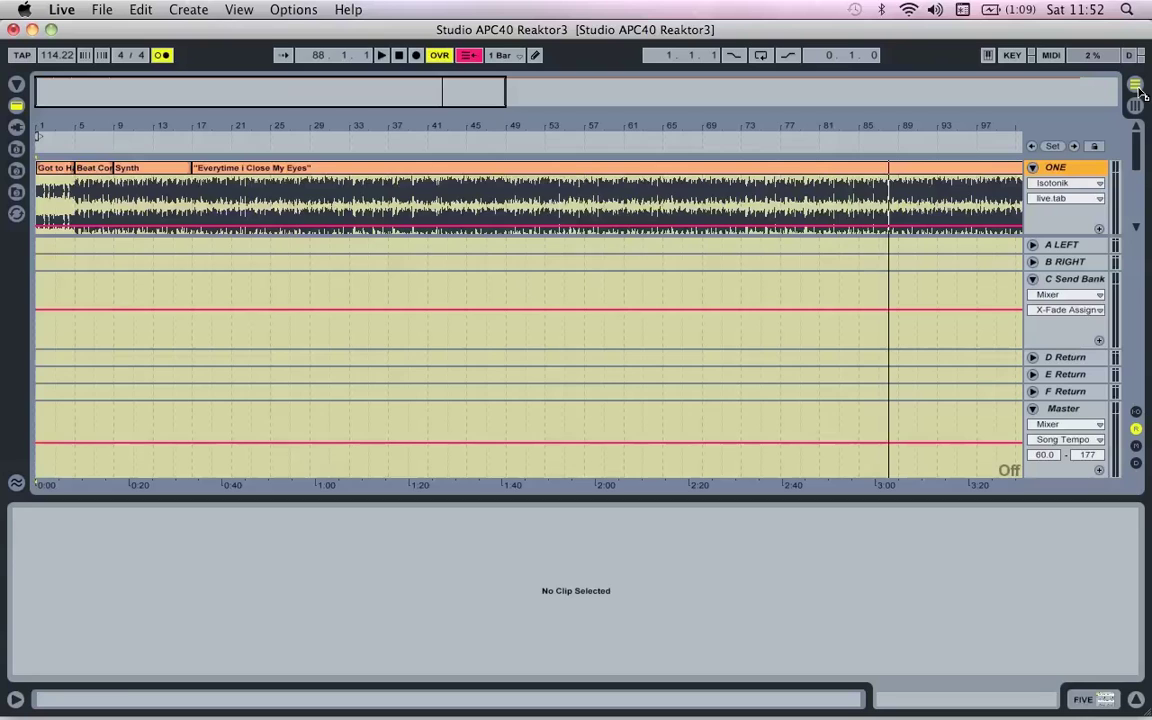
{"action": "left_click_drag", "start_coordinate": [200, 196], "coordinate": [40, 188]}
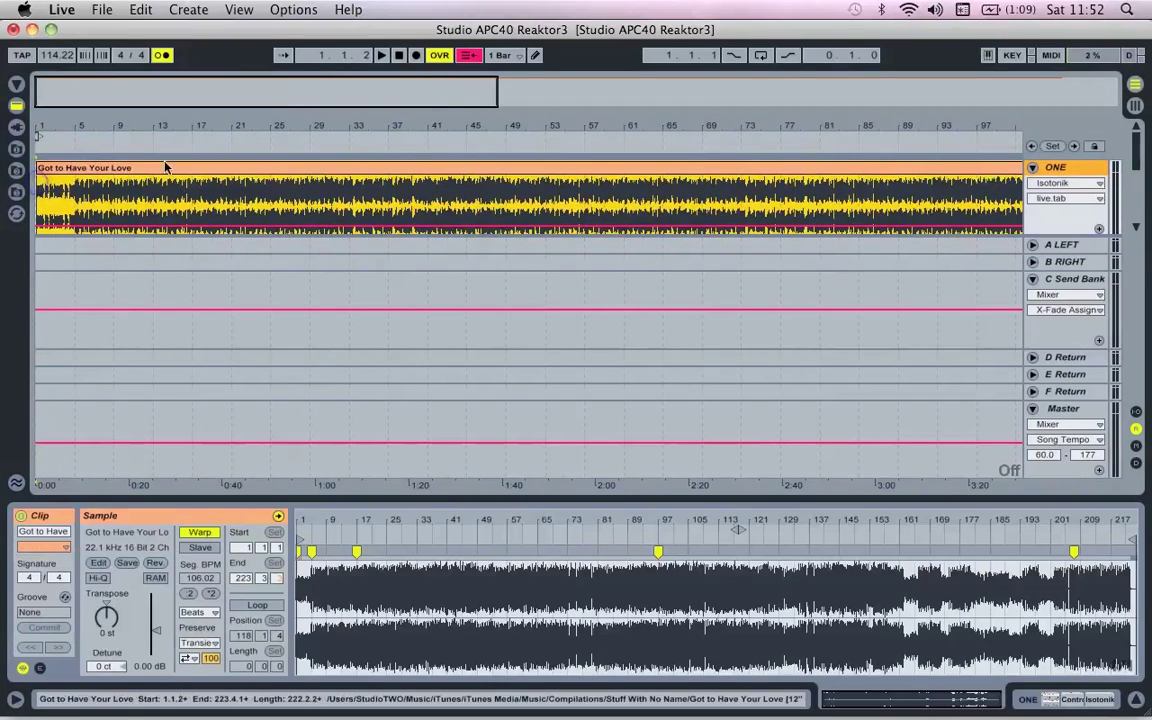
{"action": "right_click", "coordinate": [237, 270]}
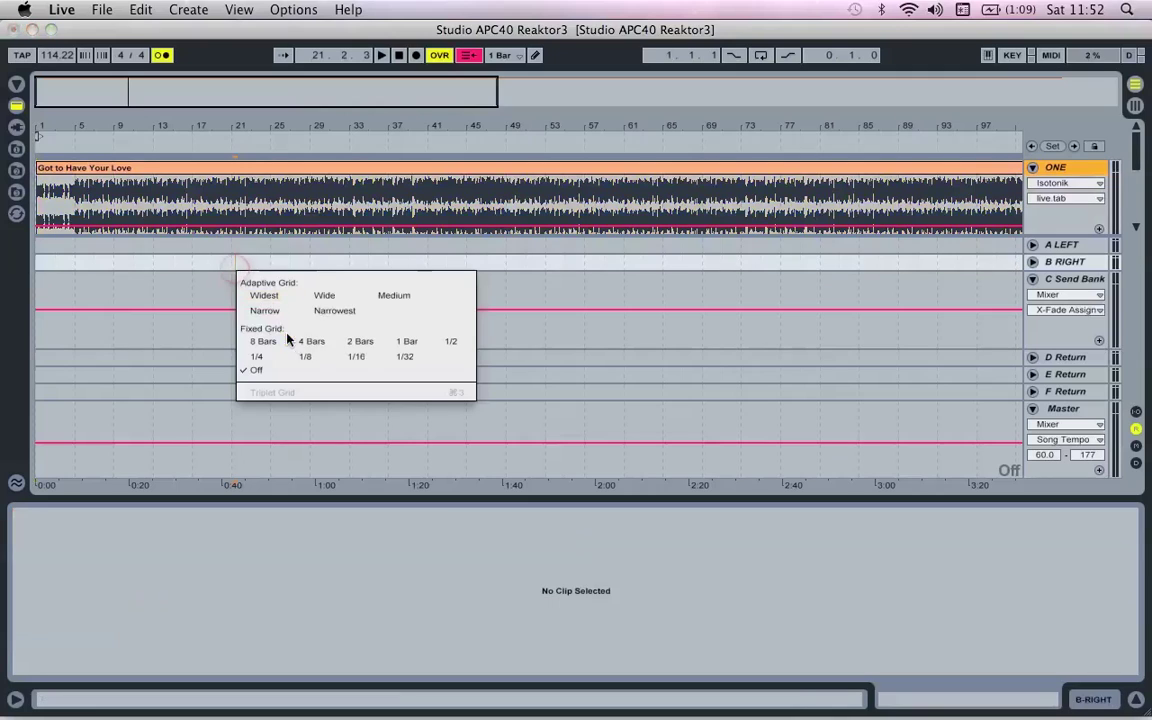
{"action": "left_click", "coordinate": [409, 343]}
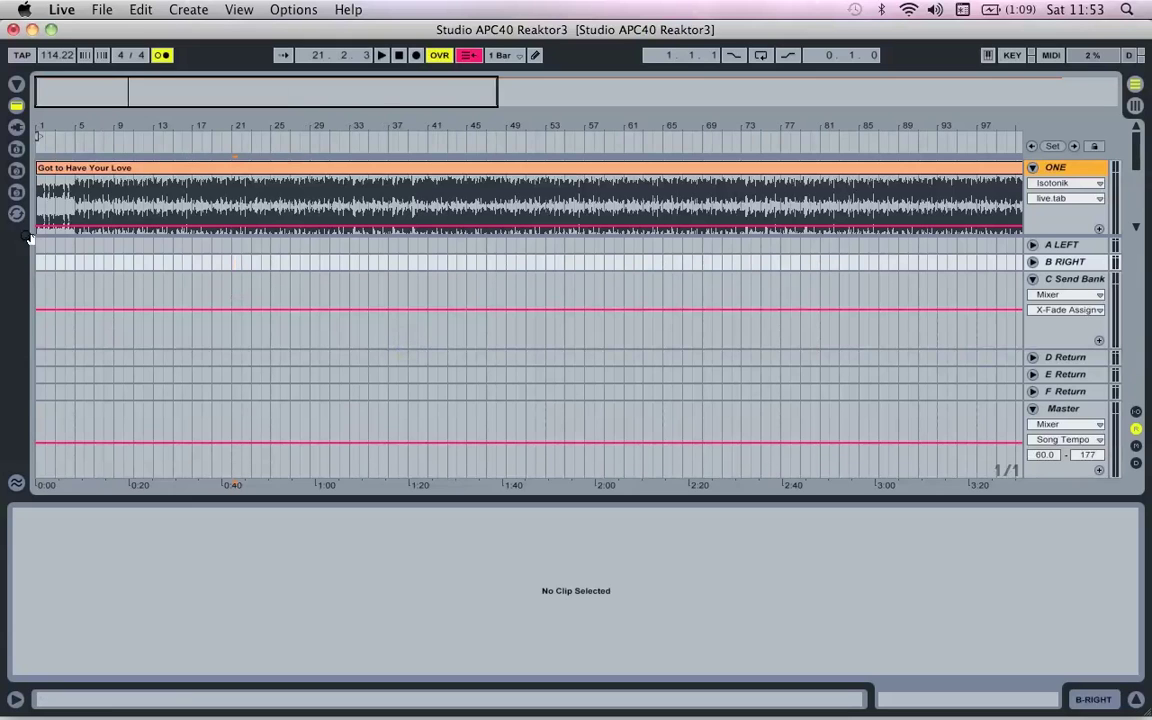
Shift the song clip on track ONE so its first downbeat sits at bar 1
{"action": "left_click", "coordinate": [58, 122]}
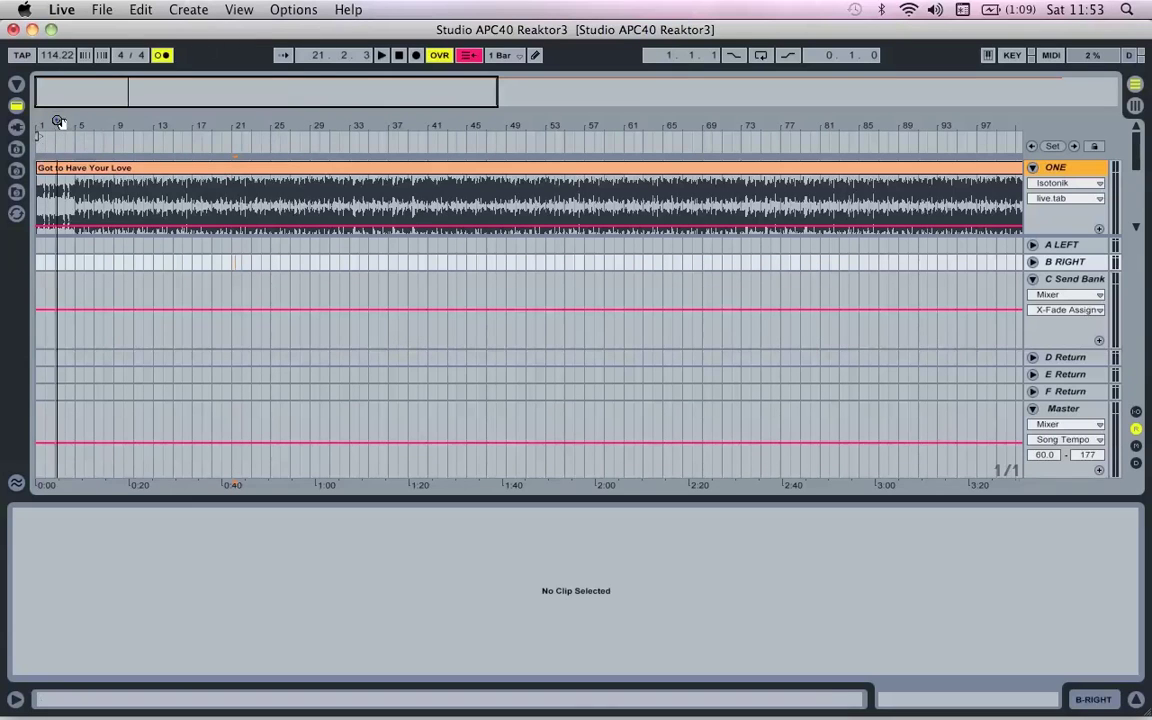
{"action": "left_click_drag", "start_coordinate": [58, 122], "coordinate": [57, 125]}
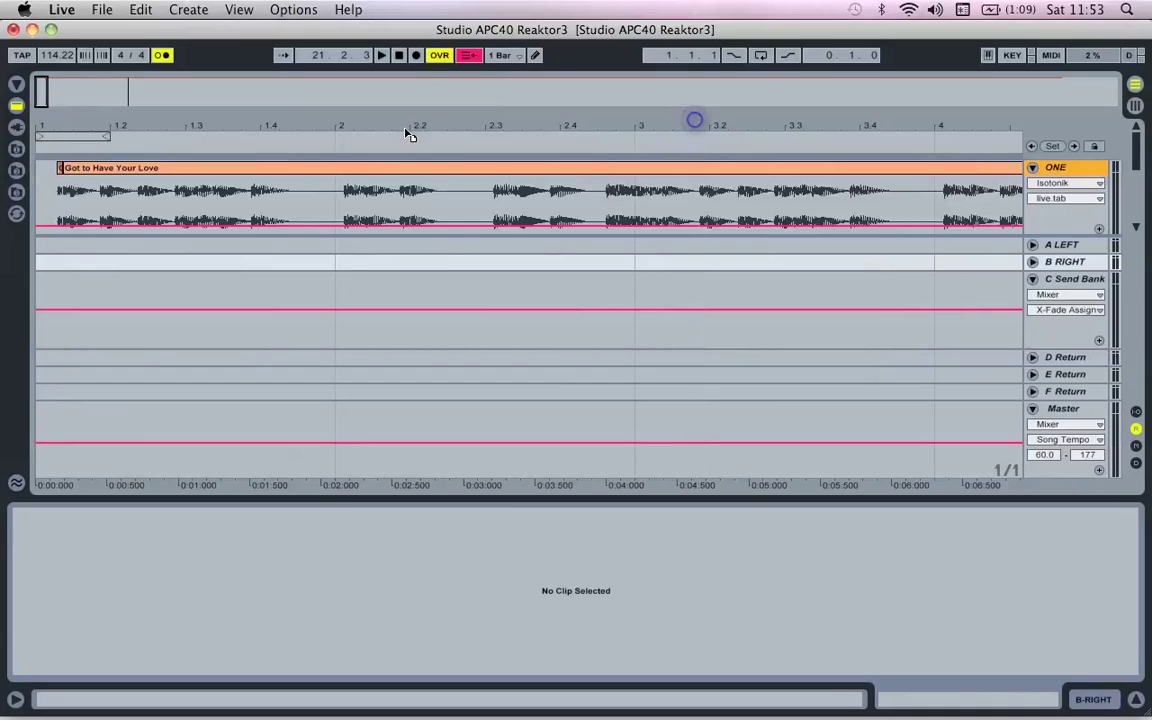
{"action": "left_click_drag", "start_coordinate": [296, 172], "coordinate": [262, 172]}
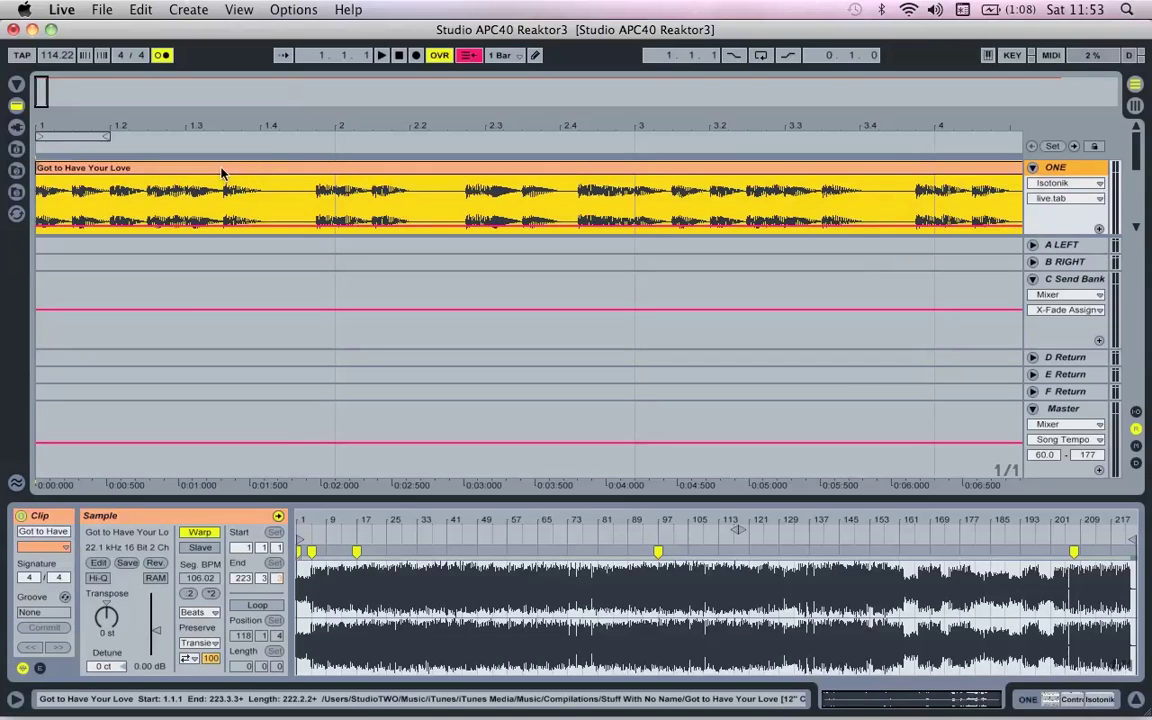
Start playback and re-enable the clip's automation, showing bars 1 to 37
{"action": "left_click", "coordinate": [383, 56]}
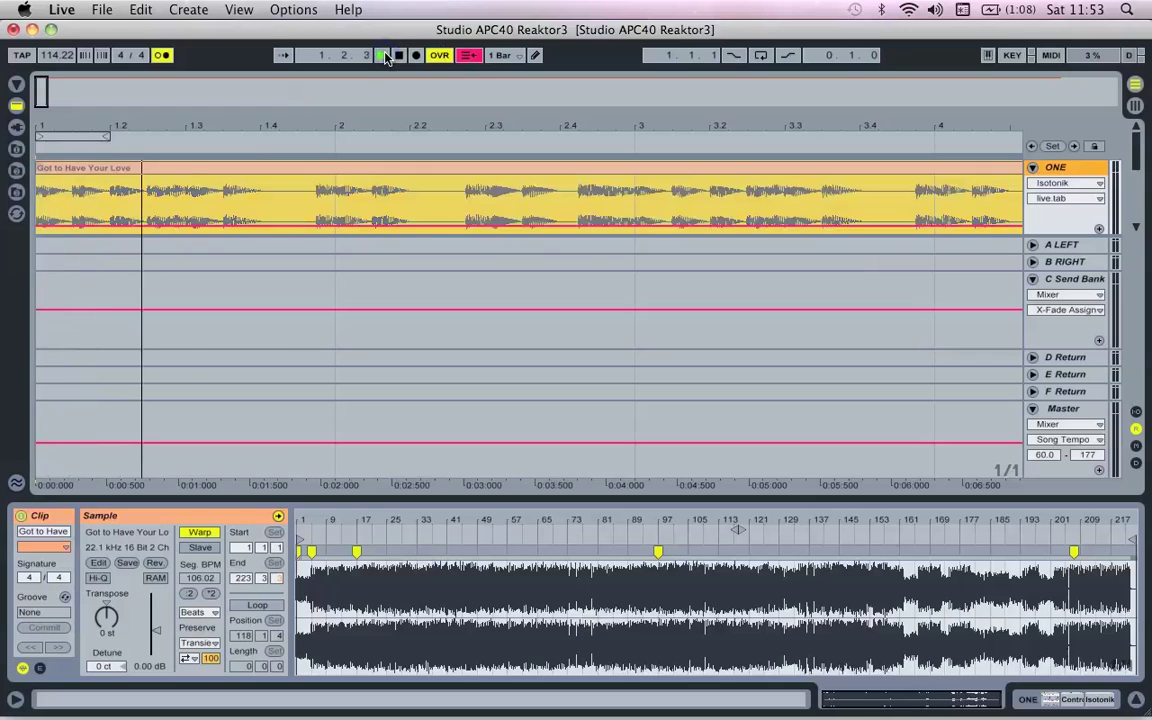
{"action": "left_click", "coordinate": [470, 57]}
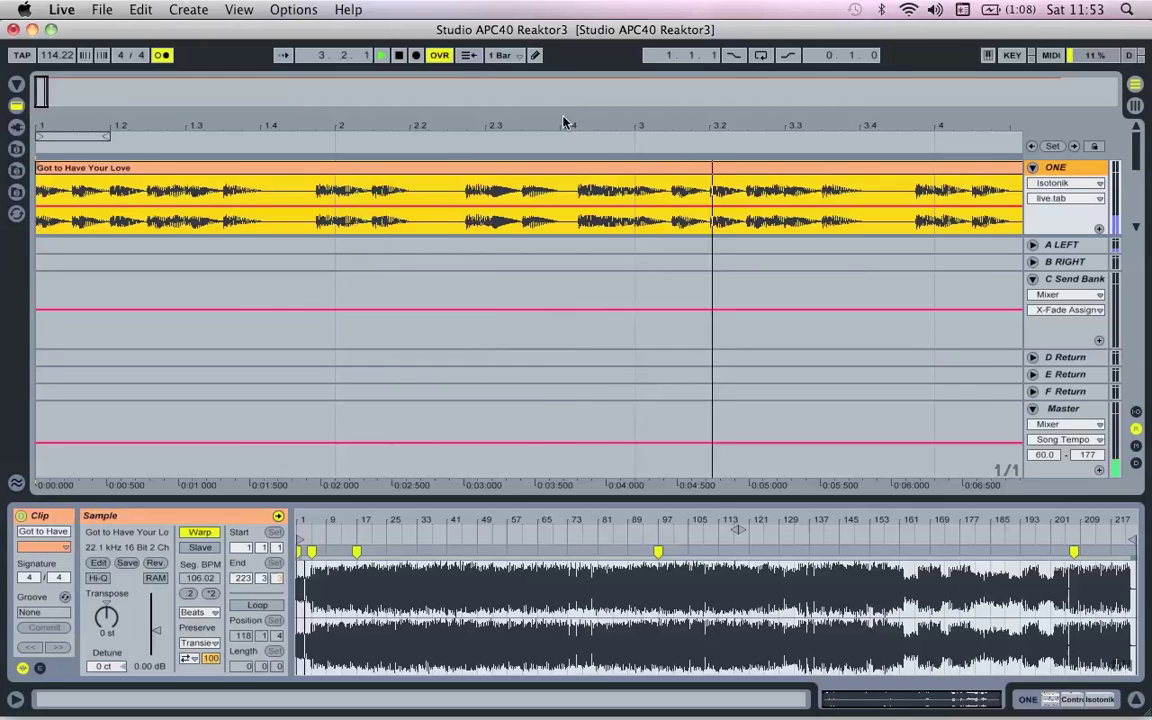
{"action": "left_click_drag", "start_coordinate": [568, 121], "coordinate": [563, 112]}
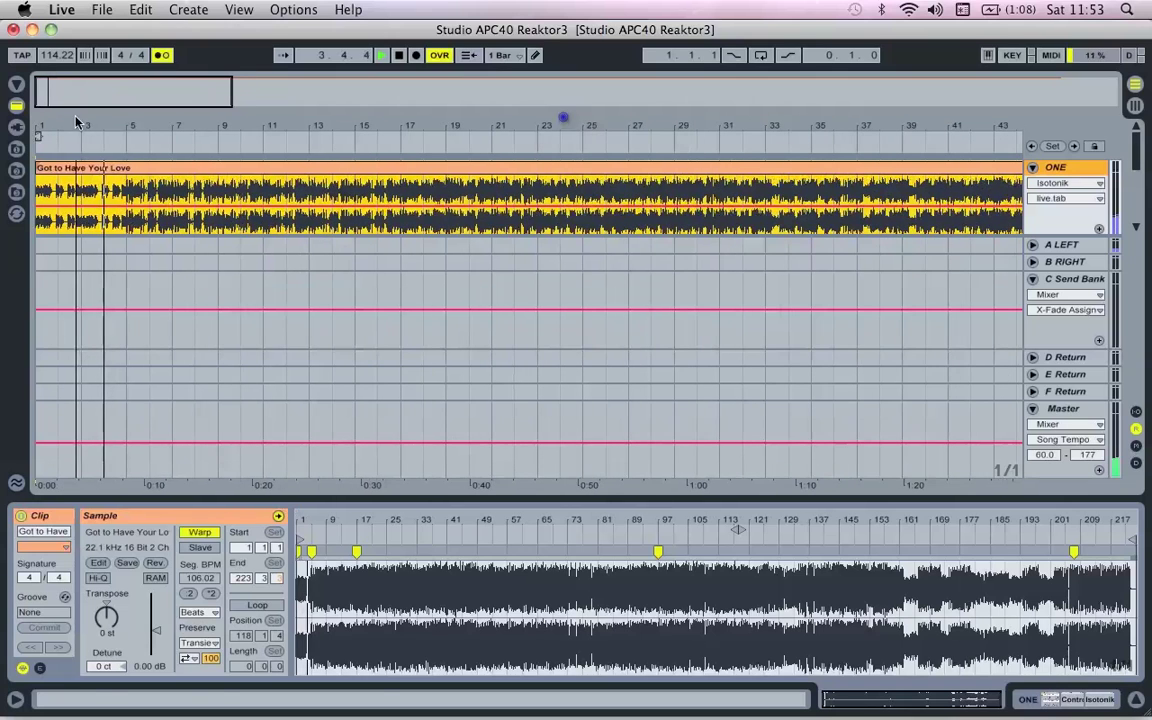
Split the song clip at bars 5 and 9
{"action": "left_click", "coordinate": [80, 218]}
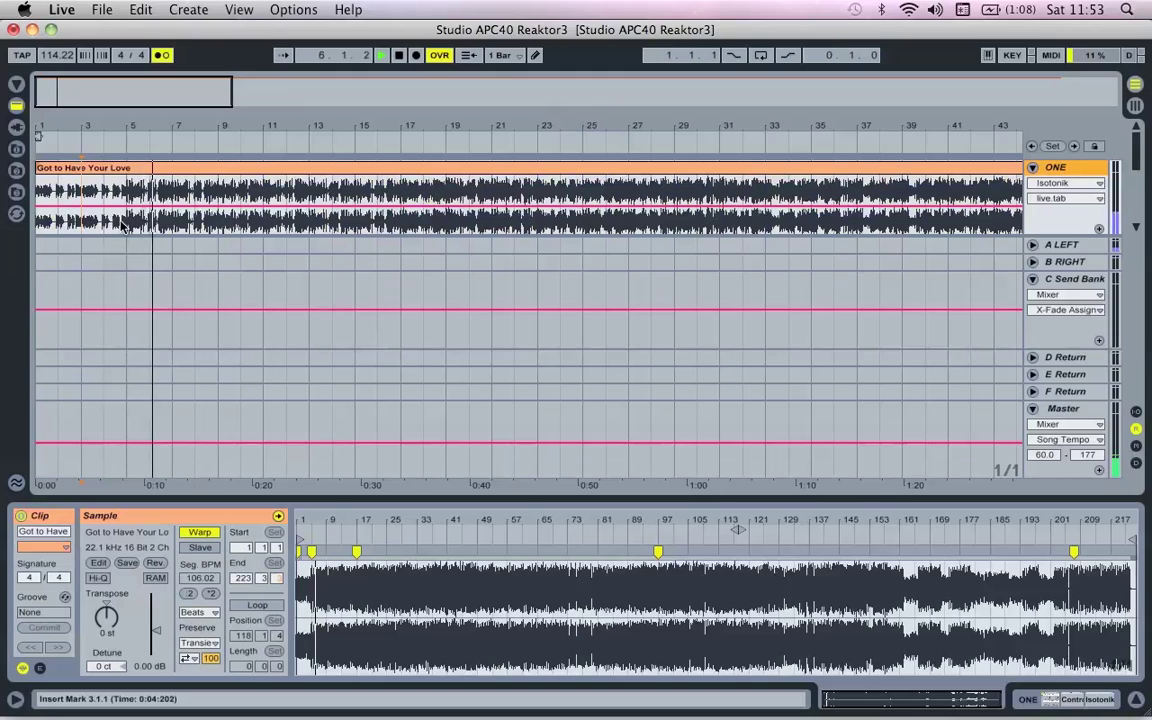
{"action": "key", "text": "Right"}
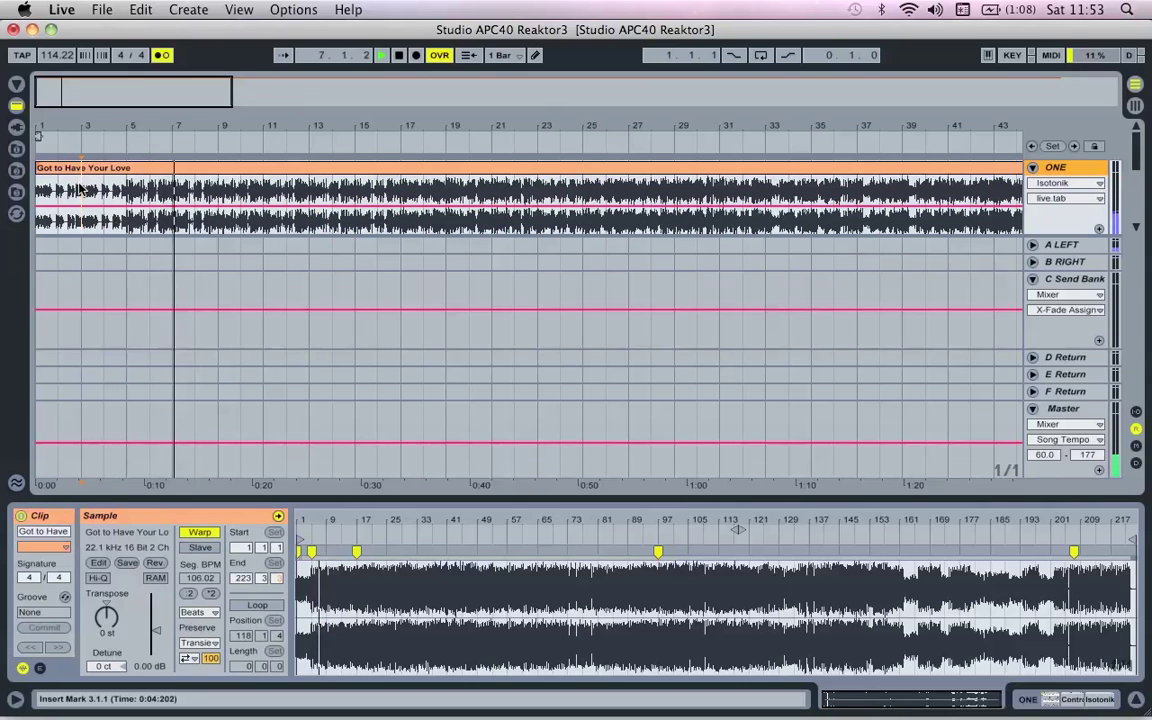
{"action": "key", "text": "Right"}
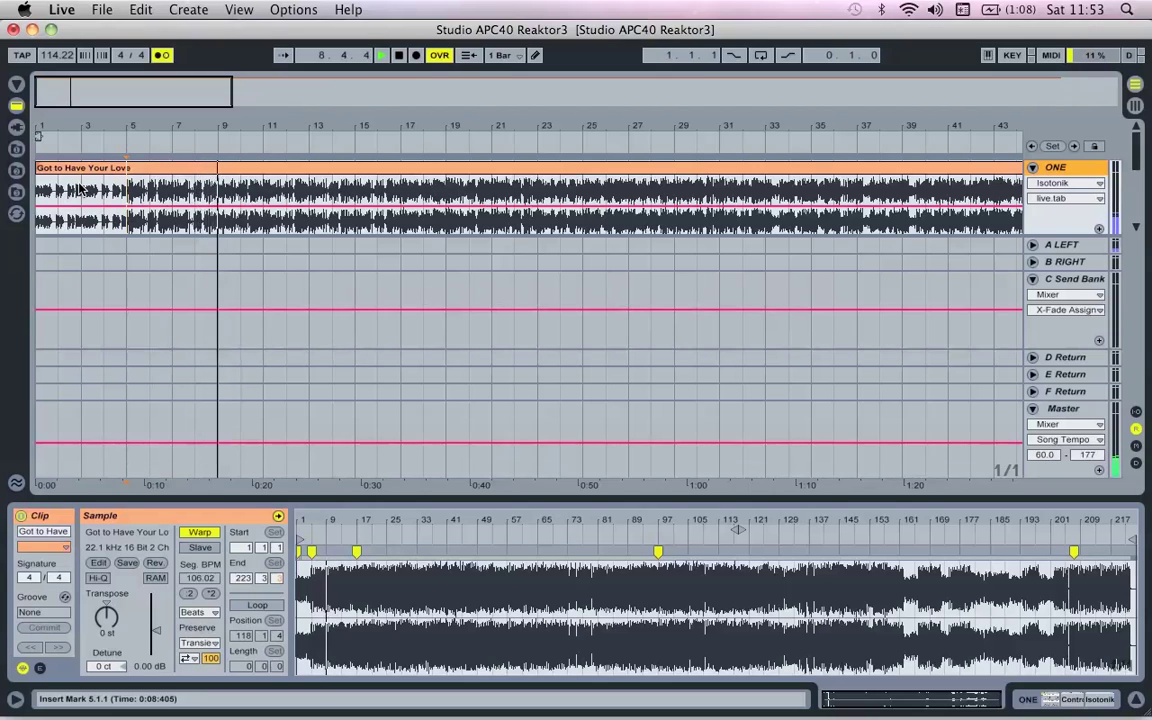
{"action": "key", "text": "super+e"}
{"action": "key", "text": "Right"}
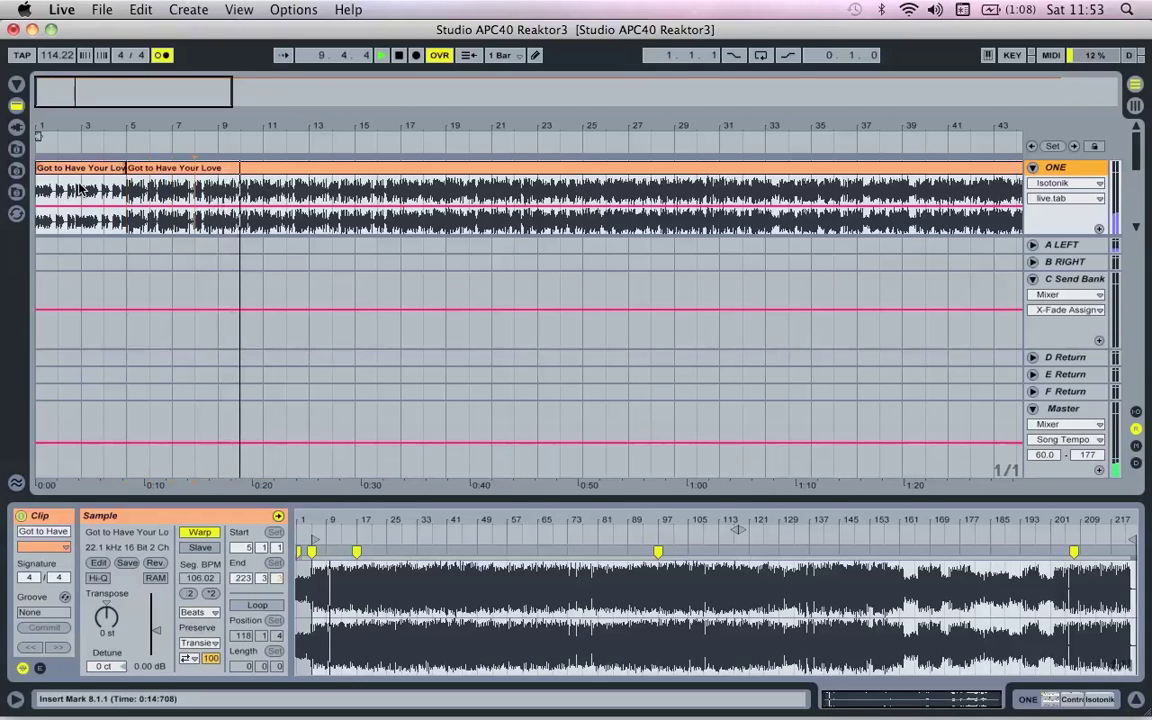
{"action": "key", "text": "super+e"}
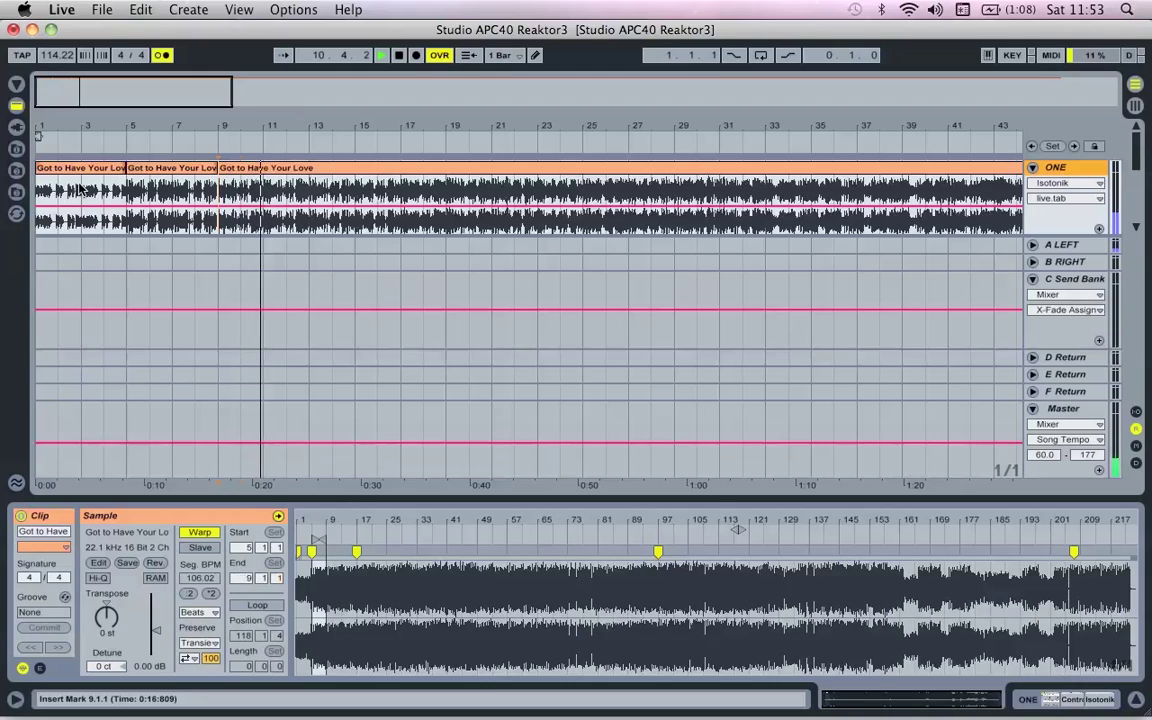
Split the clip at bar 17, stop playback and select the bar-17 clip
{"action": "key", "text": "Right"}
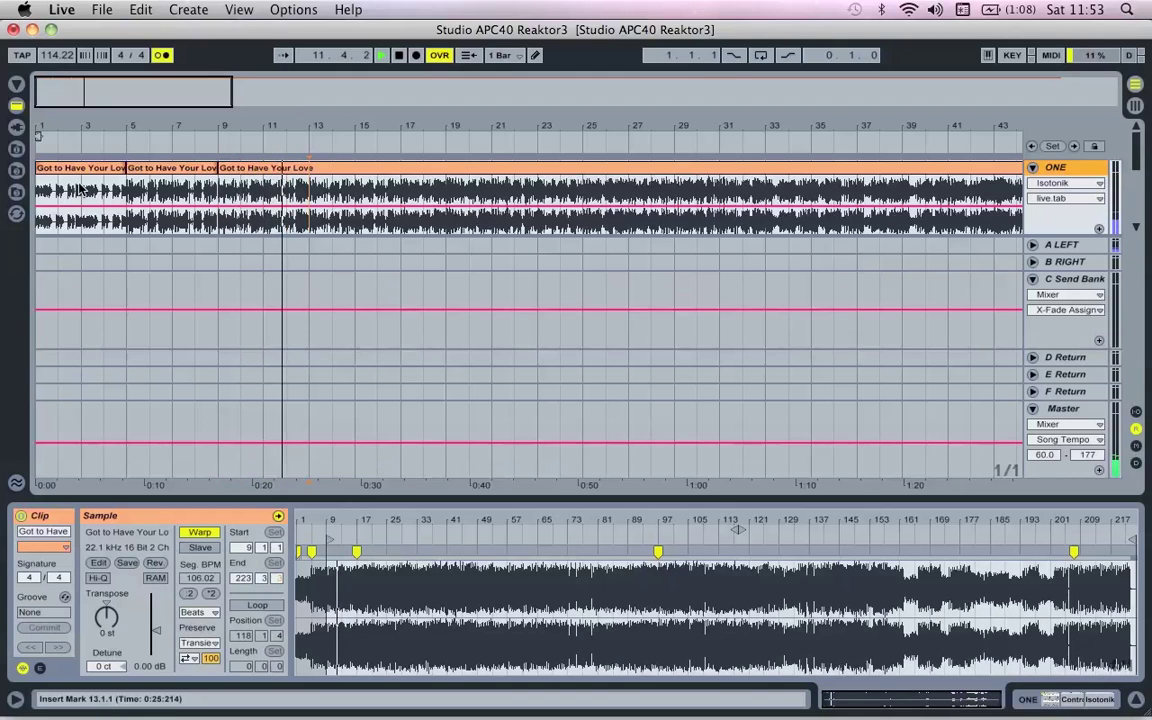
{"action": "key", "text": "Right"}
{"action": "key", "text": "super+e"}
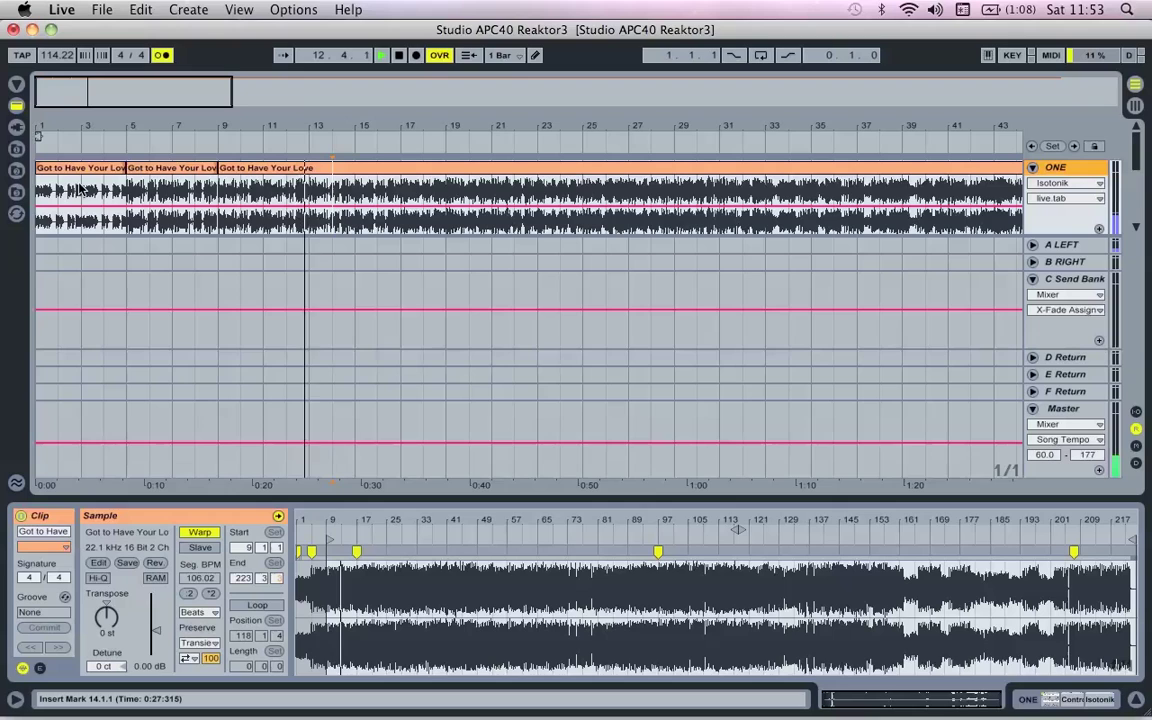
{"action": "key", "text": "Right"}
{"action": "key", "text": "Right"}
{"action": "key", "text": "Right"}
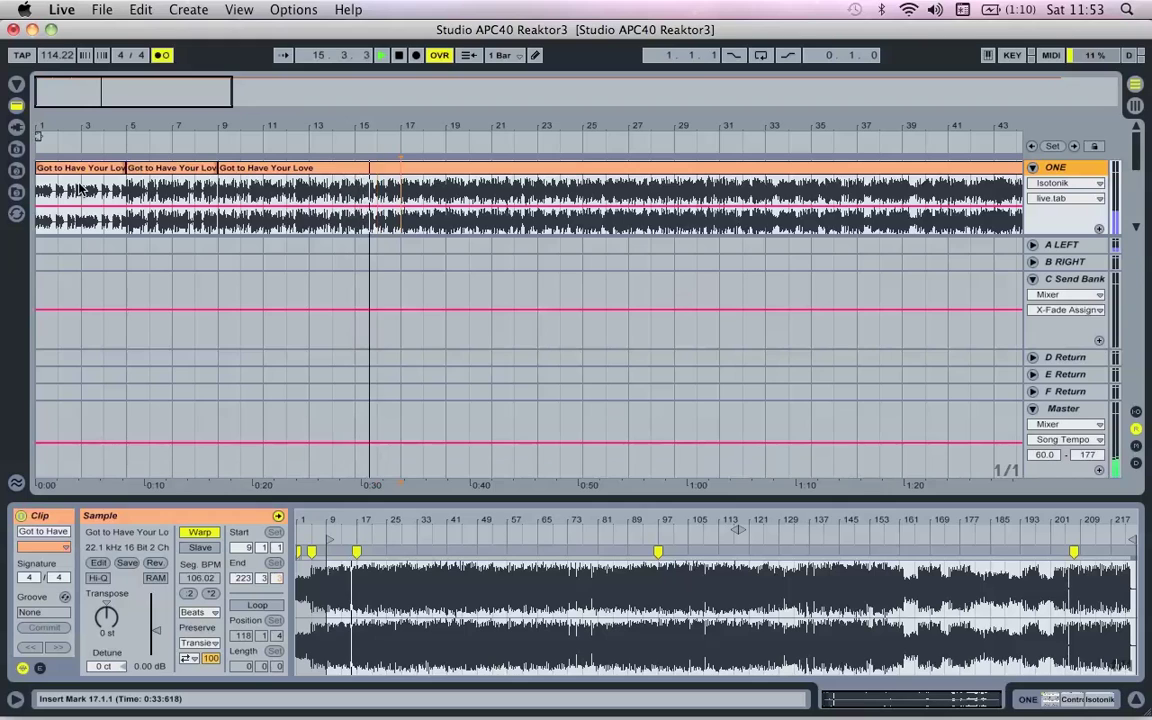
{"action": "key", "text": "super+e"}
{"action": "key", "text": "Right"}
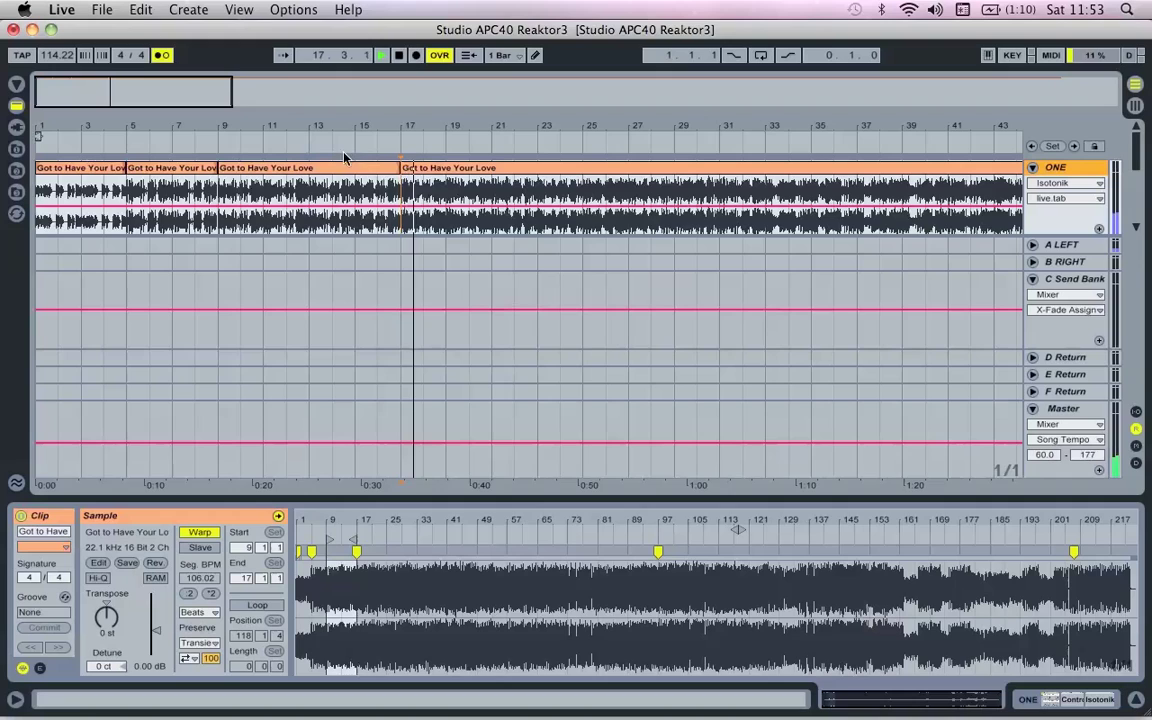
{"action": "left_click", "coordinate": [399, 56]}
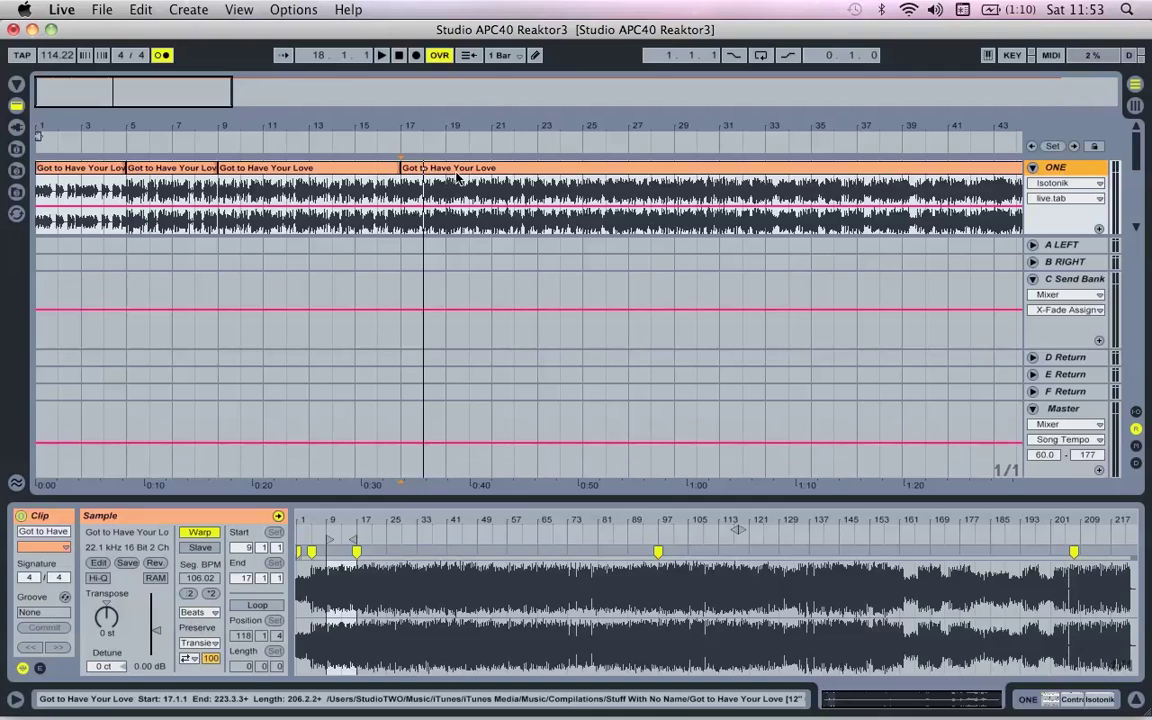
{"action": "left_click", "coordinate": [457, 177]}
Edit the bar-17 clip's name and rename the bar-9 clip Synth
{"action": "key", "text": "super+r"}
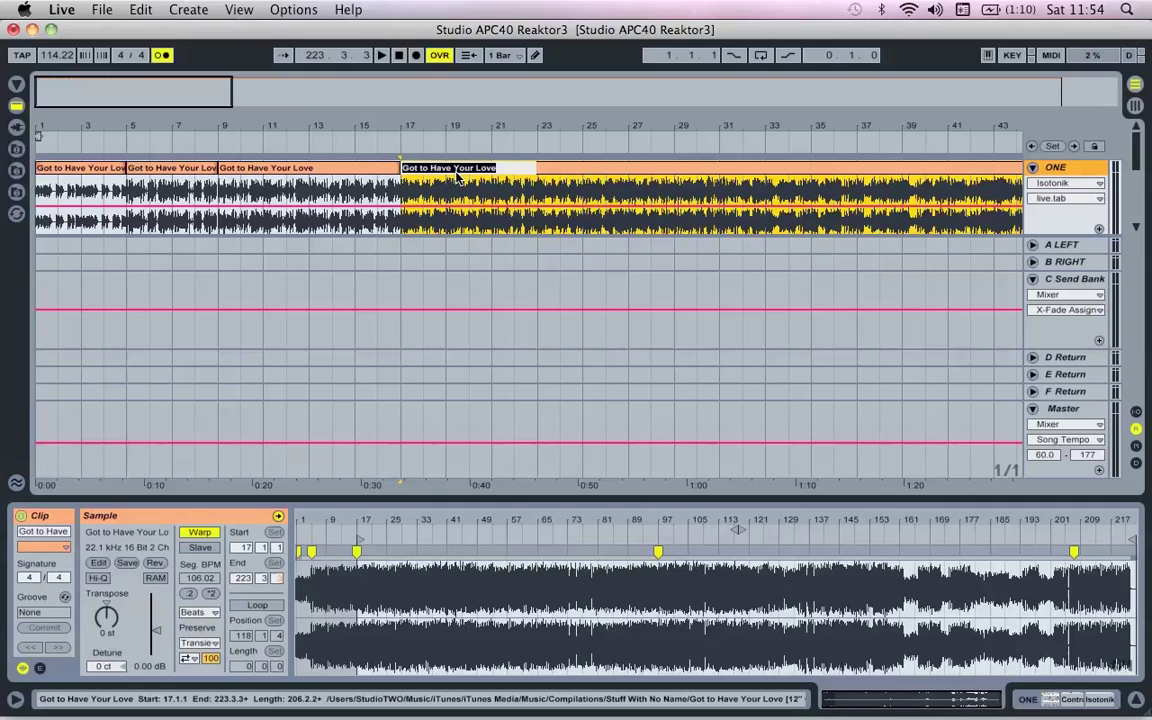
{"action": "key", "text": "BackSpace"}
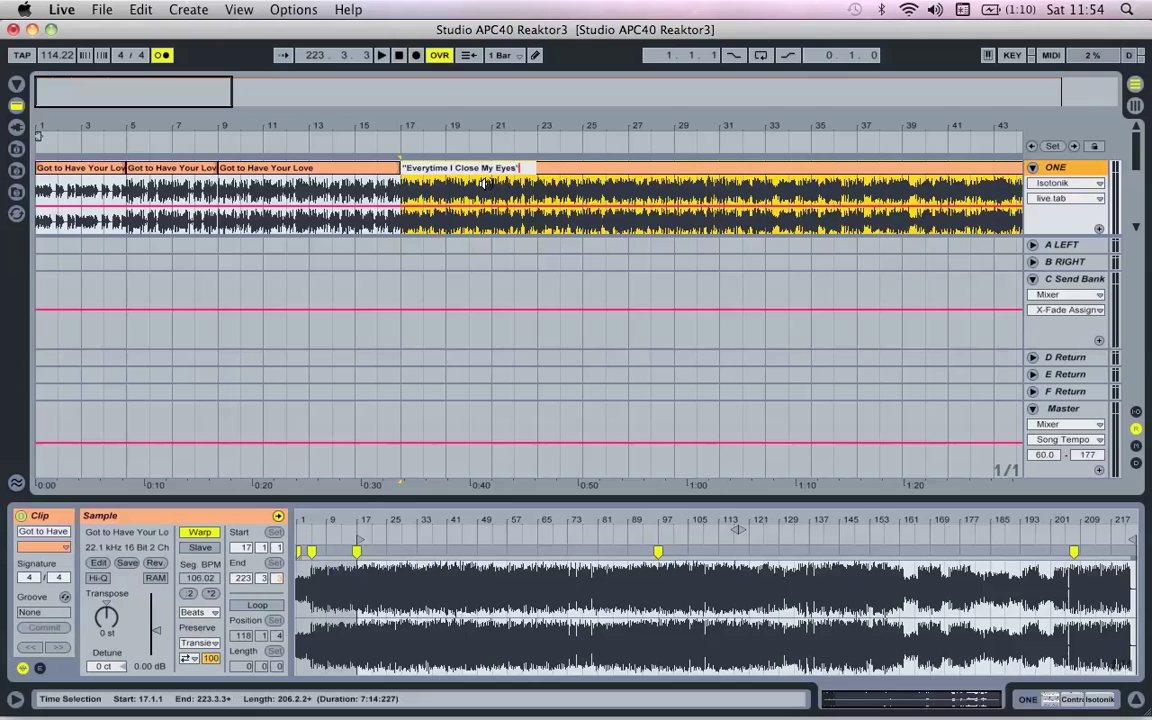
{"action": "left_click", "coordinate": [322, 172]}
{"action": "key", "text": "super+r"}
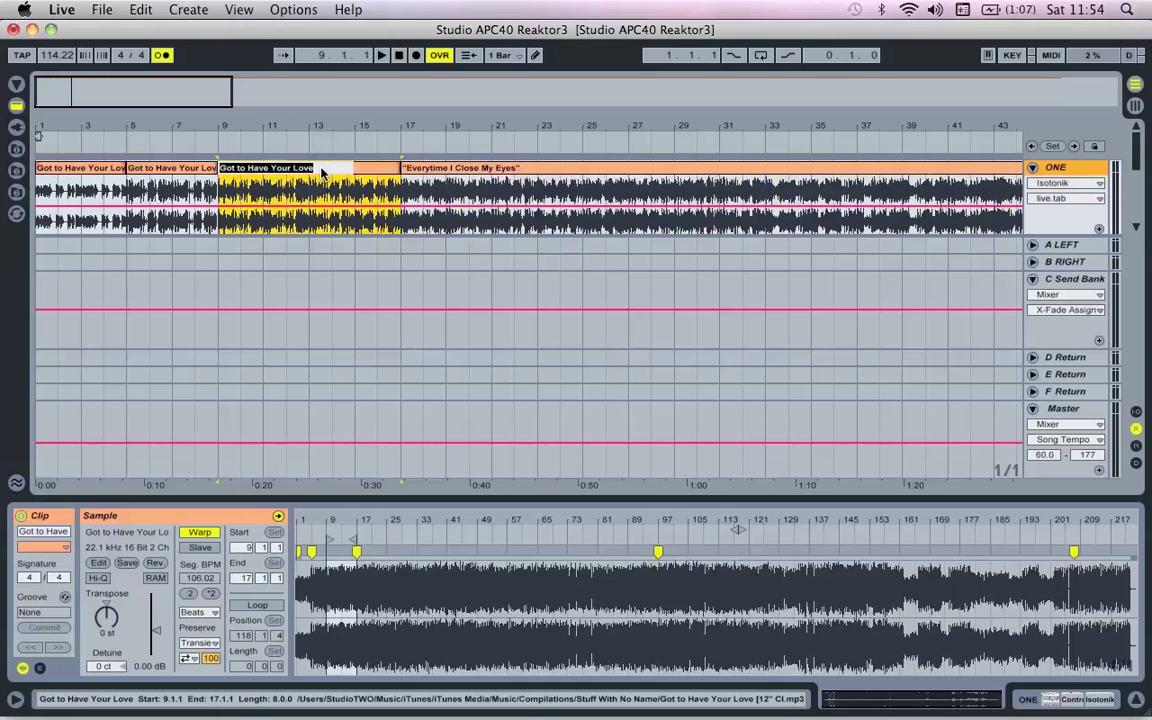
{"action": "type", "text": "Synth"}
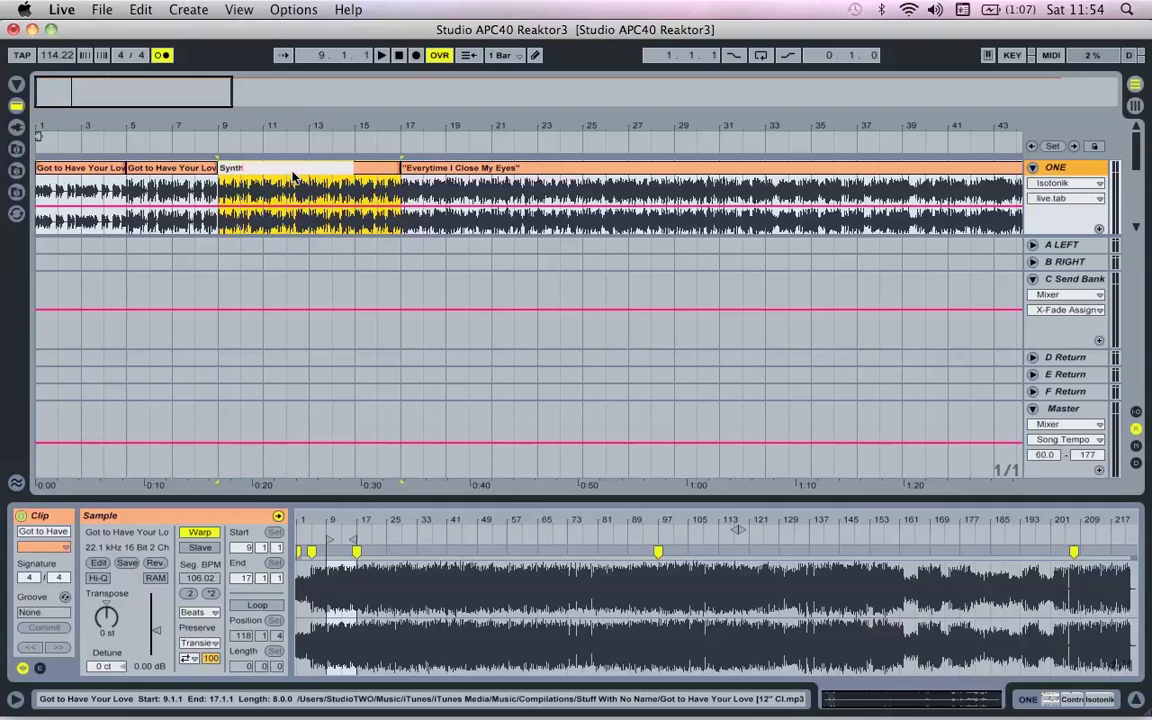
{"action": "key", "text": "Return"}
Rename the bar-5 clip Build
{"action": "left_click", "coordinate": [180, 172]}
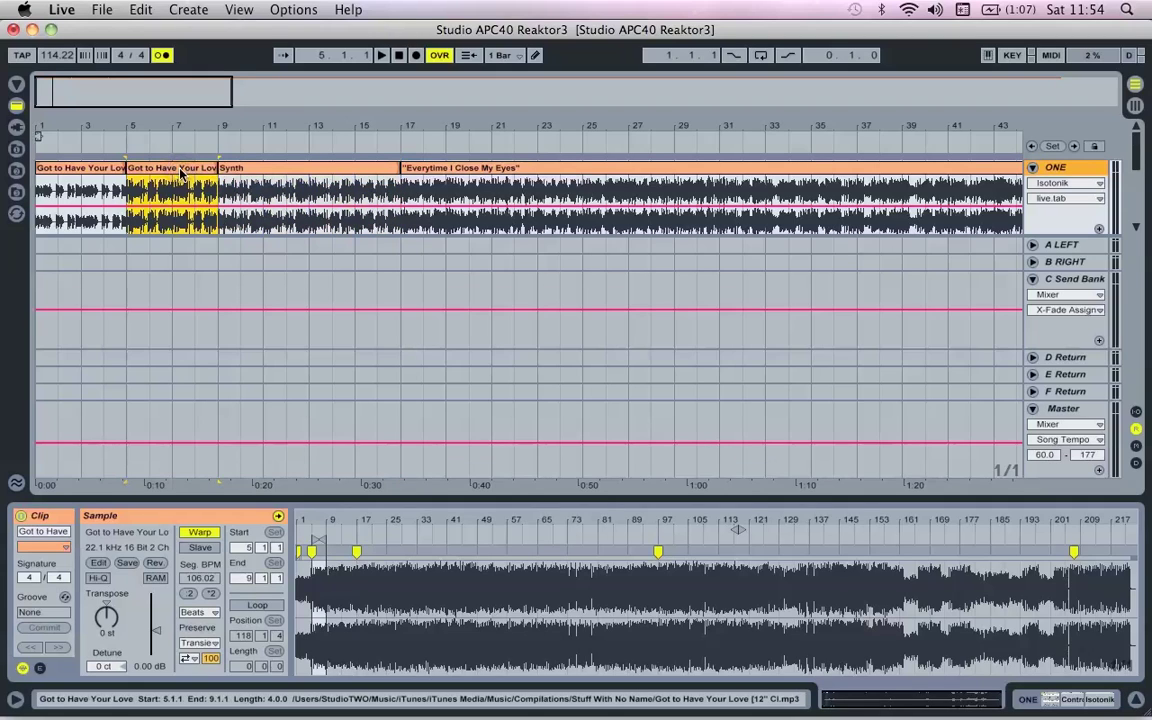
{"action": "key", "text": "super+r"}
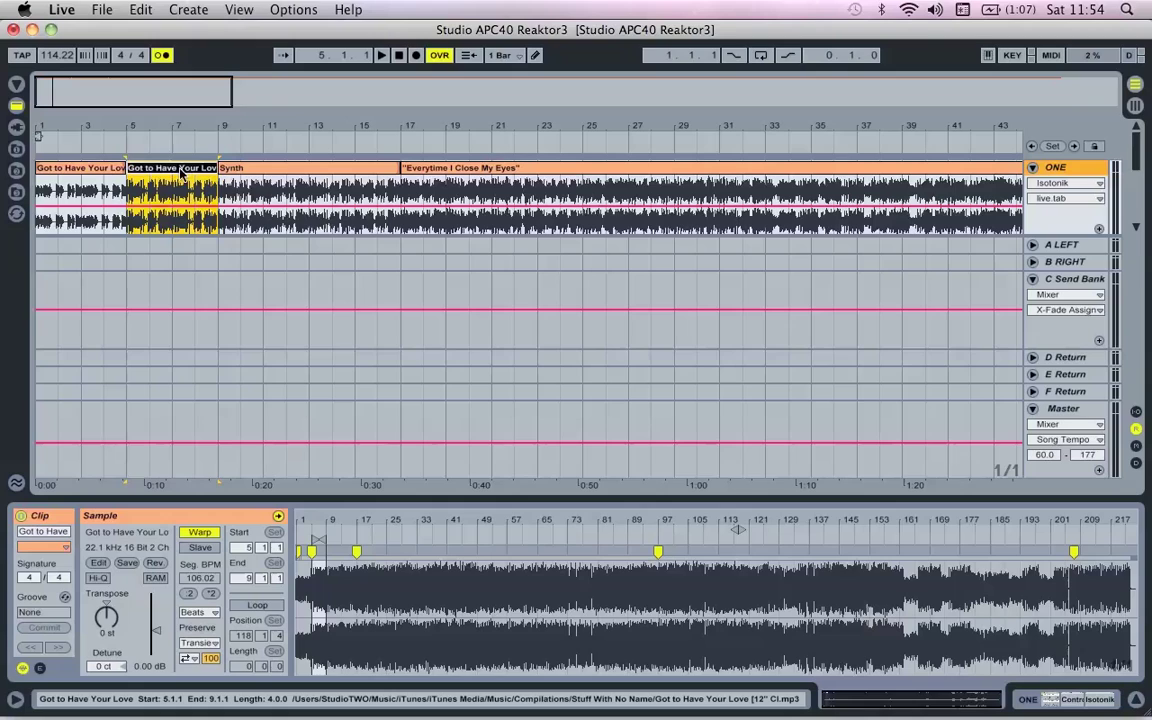
{"action": "key", "text": "super+b"}
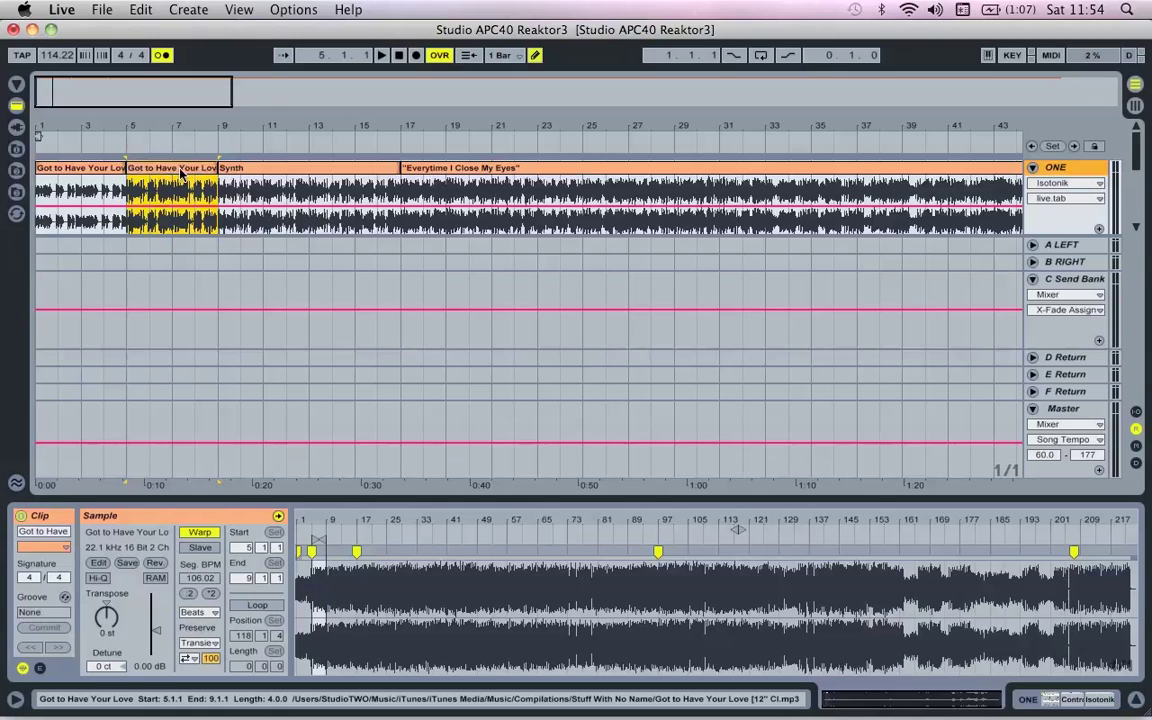
{"action": "left_click", "coordinate": [181, 168]}
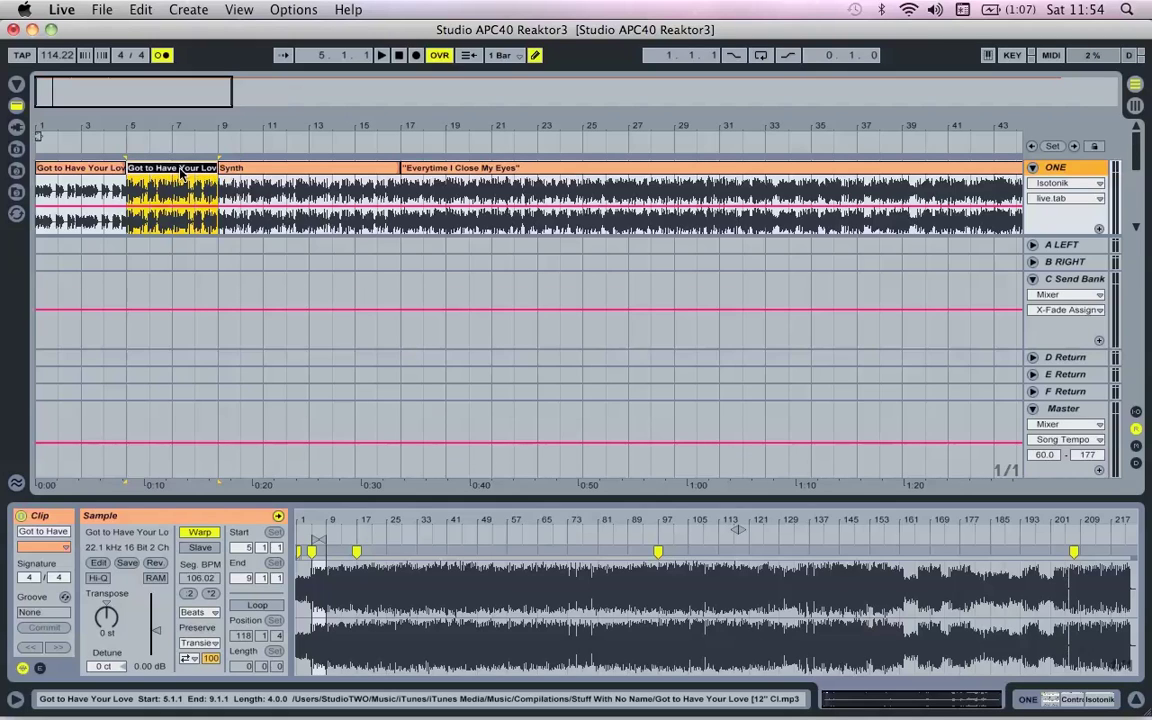
{"action": "key", "text": "super+r"}
{"action": "type", "text": "Bu"}
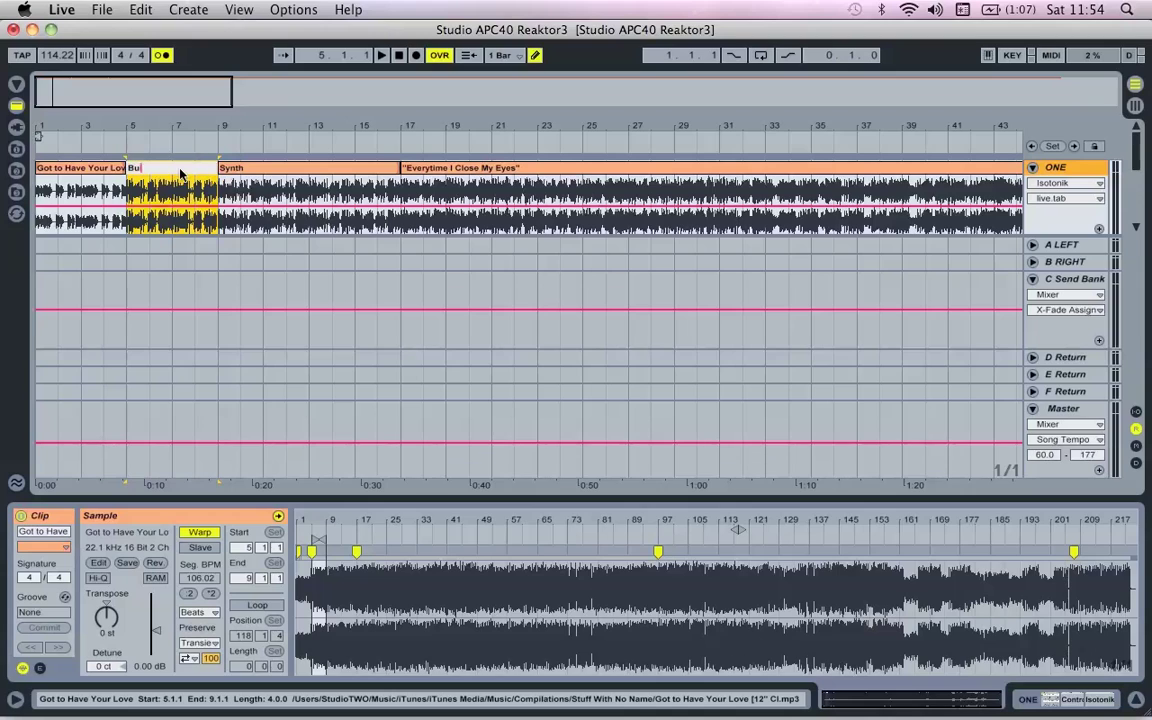
{"action": "key", "text": "Return"}
Enter the name Intro for the first clip at bar 1
{"action": "left_click", "coordinate": [99, 172]}
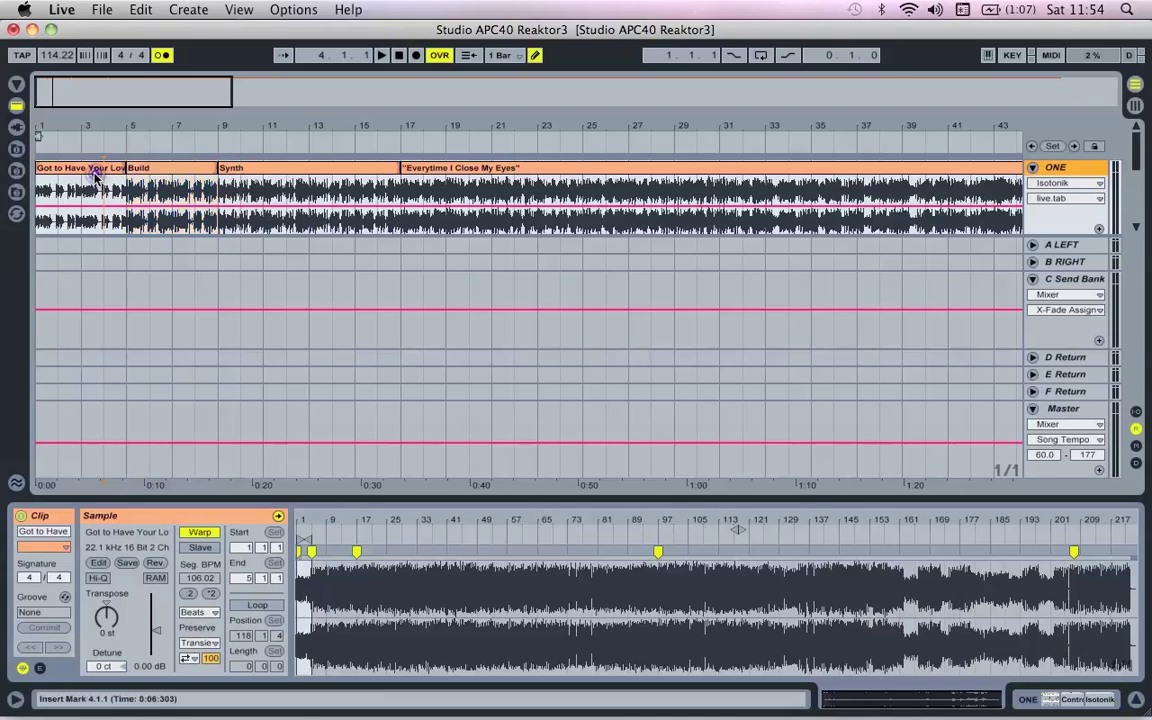
{"action": "left_click", "coordinate": [93, 170]}
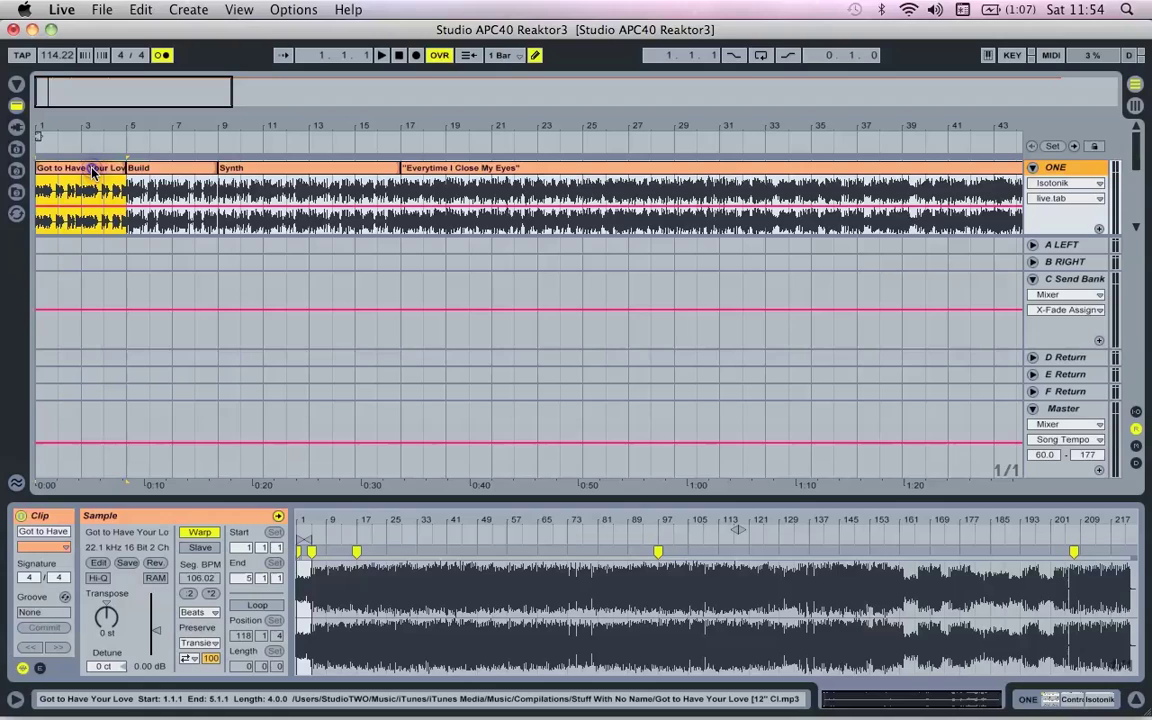
{"action": "key", "text": "super+r"}
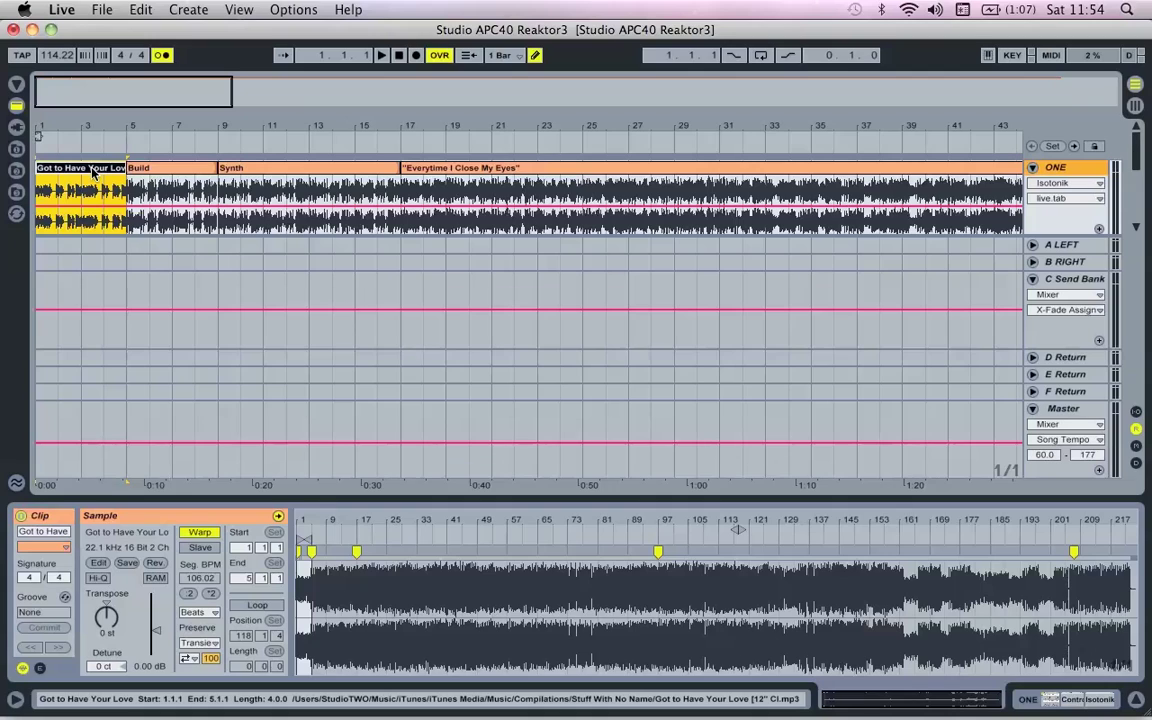
{"action": "type", "text": "In"}
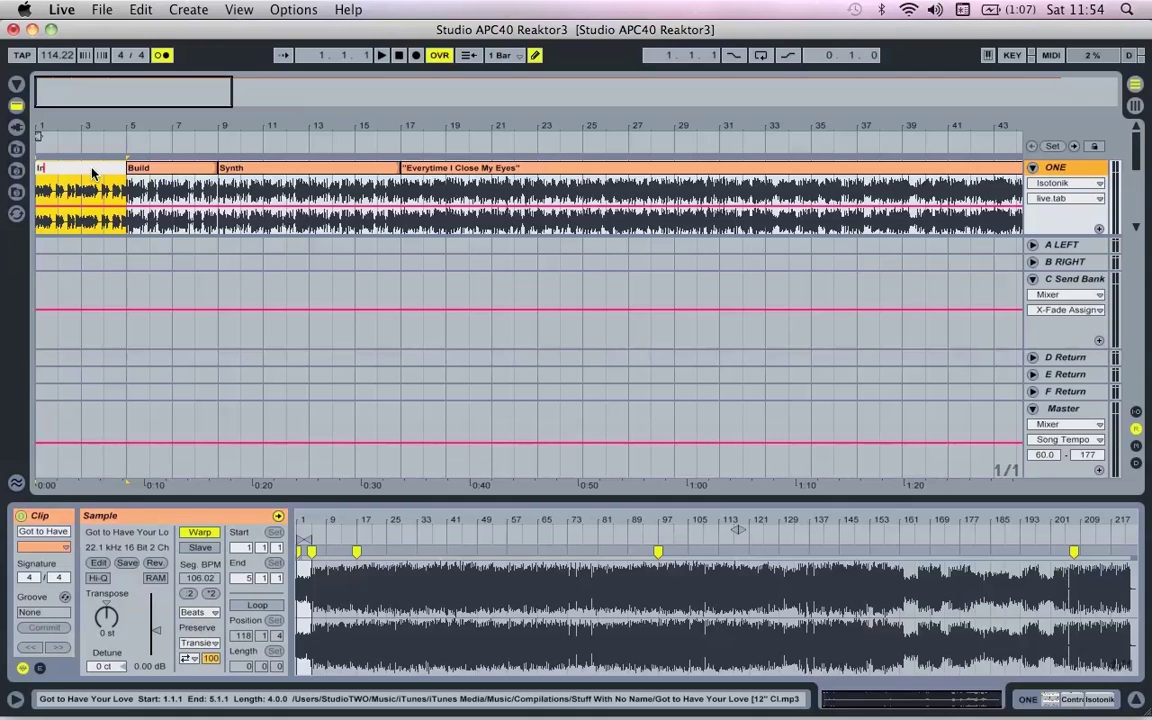
{"action": "type", "text": "tro"}
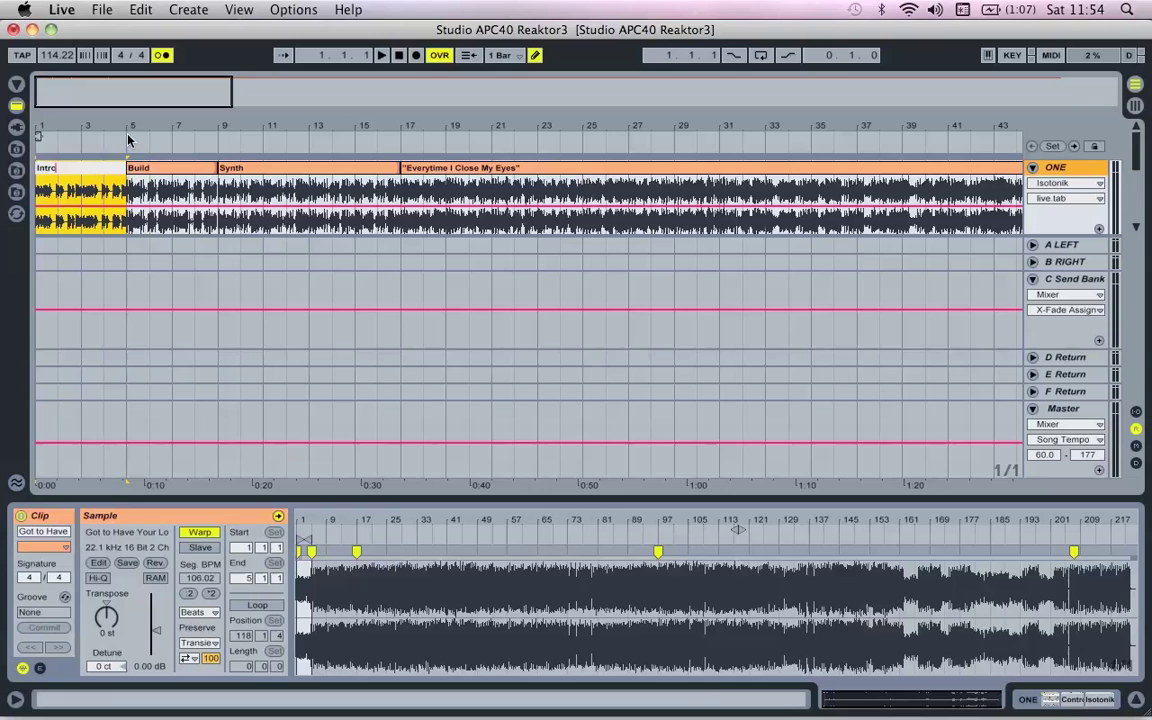
Finish naming Intro, then select the section clips from Intro through bar 60
{"action": "left_click", "coordinate": [128, 143]}
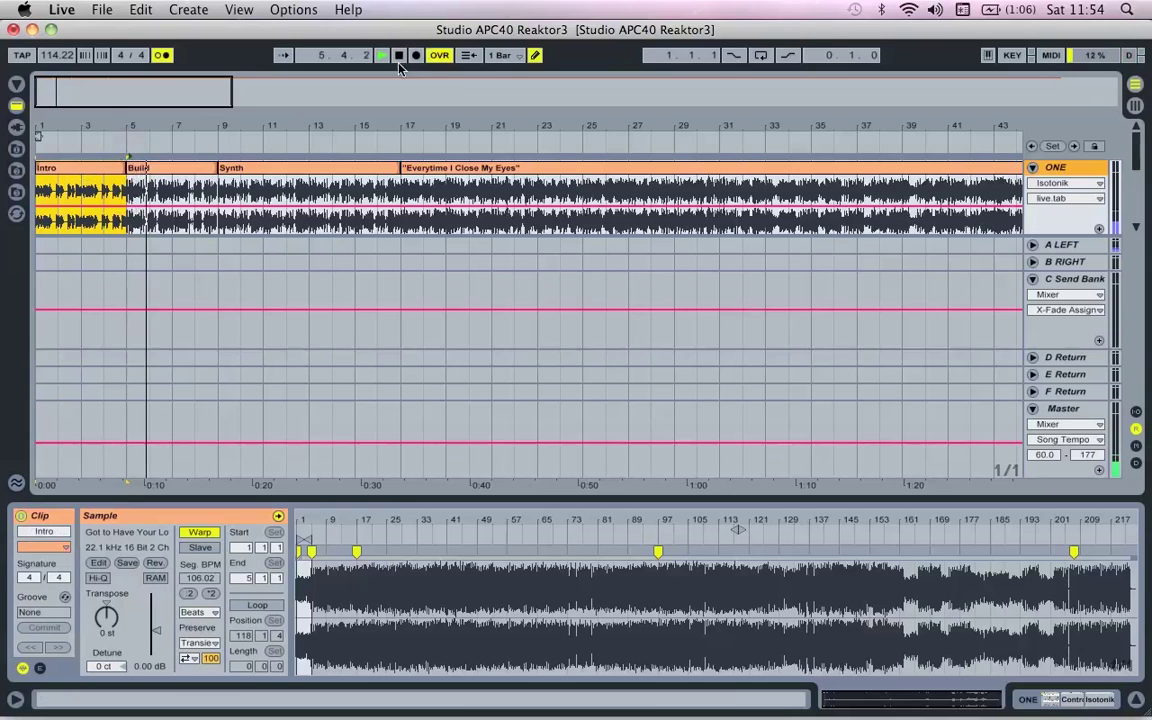
{"action": "left_click", "coordinate": [398, 56]}
{"action": "left_click", "coordinate": [98, 170]}
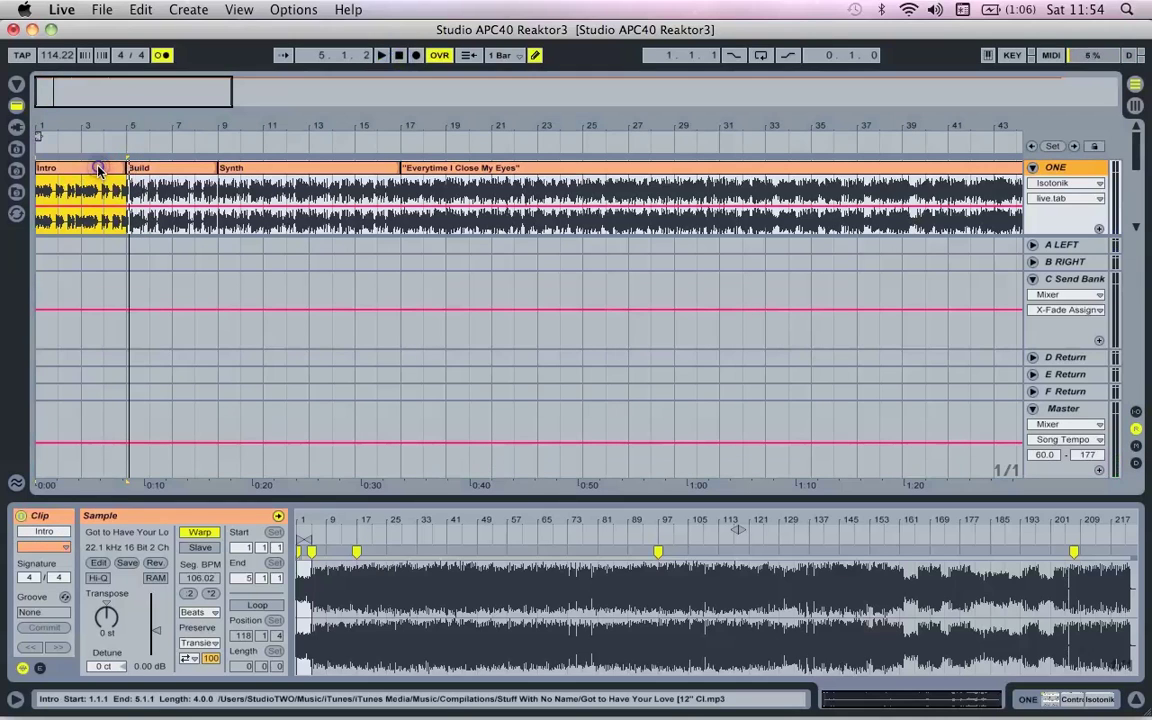
{"action": "key", "text": "shift+Right"}
{"action": "key", "text": "shift+Right"}
{"action": "key", "text": "shift+Right"}
{"action": "key", "text": "shift+Right"}
{"action": "key", "text": "shift+Right"}
{"action": "key", "text": "shift+Right"}
{"action": "key", "text": "shift+Right"}
{"action": "key", "text": "shift+Right"}
{"action": "key", "text": "shift+Right"}
{"action": "key", "text": "shift+Right"}
{"action": "key", "text": "shift+Right"}
{"action": "key", "text": "shift+Right"}
{"action": "key", "text": "shift+Right"}
{"action": "key", "text": "shift+Right"}
{"action": "key", "text": "shift+Right"}
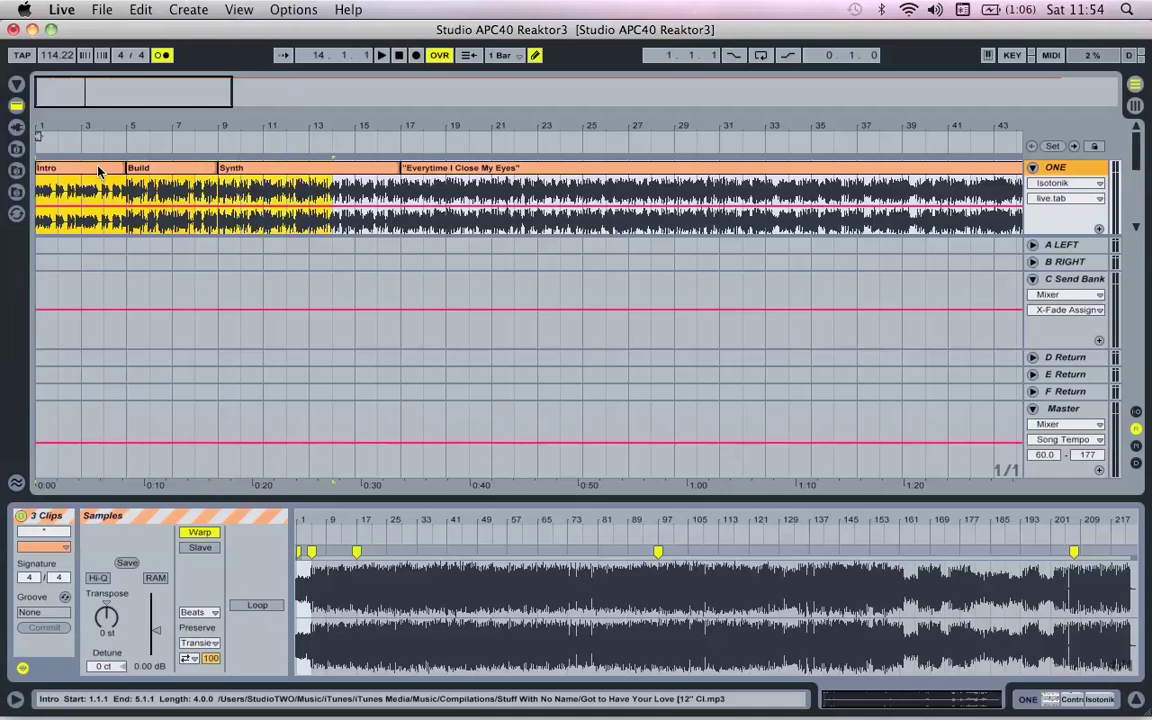
{"action": "key", "text": "shift+Right"}
{"action": "key", "text": "shift+Right"}
{"action": "key", "text": "shift+Right"}
{"action": "key", "text": "shift+Right"}
{"action": "key", "text": "shift+Right"}
{"action": "key", "text": "shift+Right"}
{"action": "key", "text": "shift+Right"}
{"action": "key", "text": "shift+Right"}
{"action": "key", "text": "shift+Right"}
{"action": "key", "text": "shift+Right"}
{"action": "key", "text": "shift+Right"}
{"action": "key", "text": "shift+Right"}
{"action": "key", "text": "shift+Right"}
{"action": "key", "text": "shift+Right"}
{"action": "key", "text": "shift+Right"}
{"action": "key", "text": "shift+Right"}
{"action": "key", "text": "shift+Right"}
{"action": "key", "text": "shift+Right"}
{"action": "key", "text": "shift+Right"}
{"action": "key", "text": "shift+Right"}
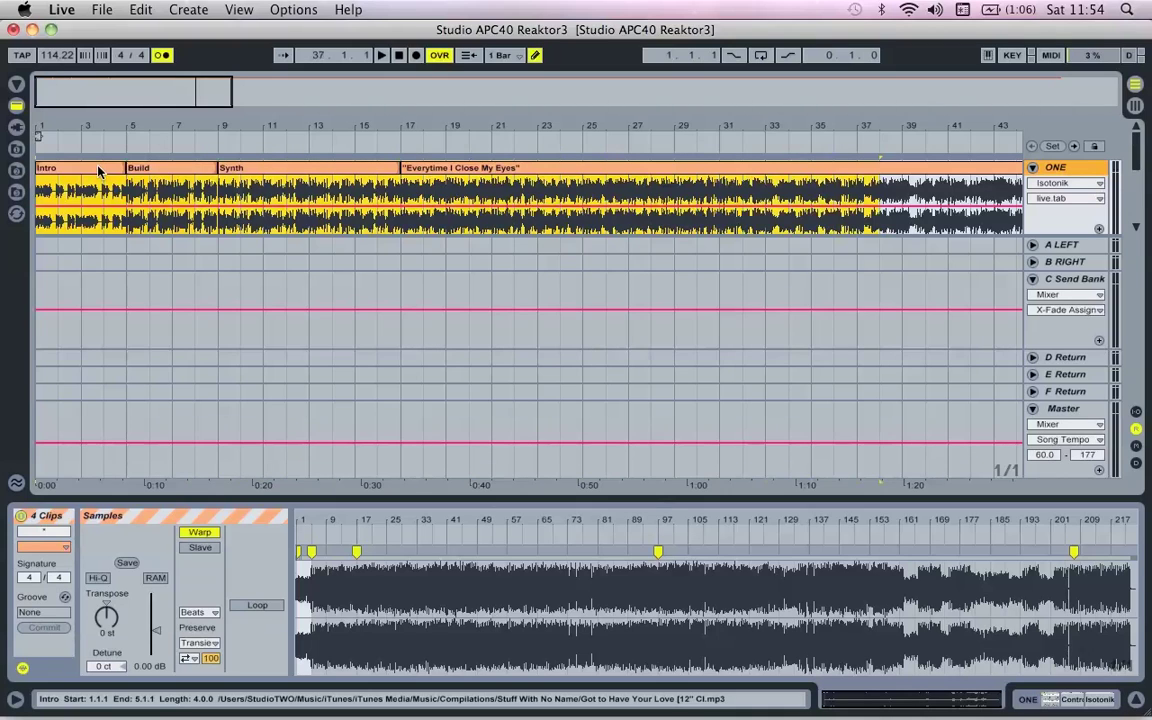
{"action": "key", "text": "shift+Right"}
{"action": "key", "text": "shift+Right"}
{"action": "key", "text": "shift+Right"}
{"action": "key", "text": "shift+Right"}
{"action": "key", "text": "shift+Right"}
{"action": "key", "text": "shift+Right"}
{"action": "key", "text": "shift+Right"}
{"action": "key", "text": "shift+Right"}
{"action": "key", "text": "shift+Right"}
{"action": "key", "text": "shift+Right"}
{"action": "key", "text": "shift+Right"}
{"action": "key", "text": "shift+Right"}
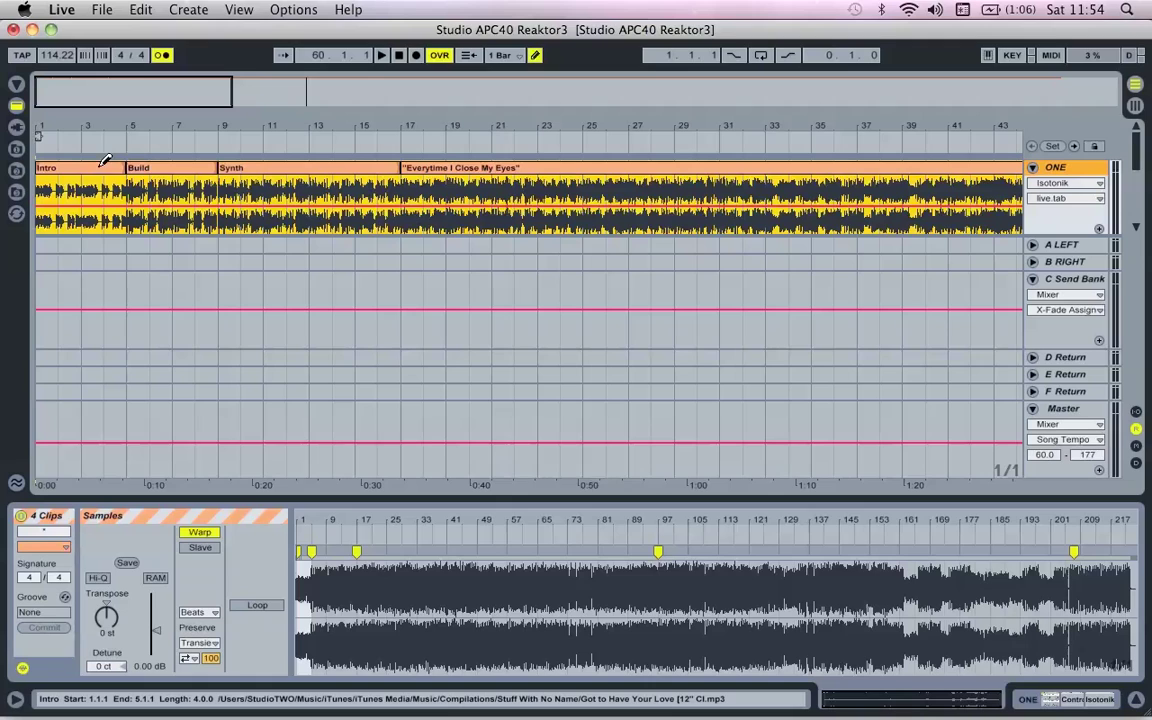
{"action": "left_click", "coordinate": [107, 168]}
In Session view, copy the four sections into track TWO's slots and select all four
{"action": "key", "text": "Tab"}
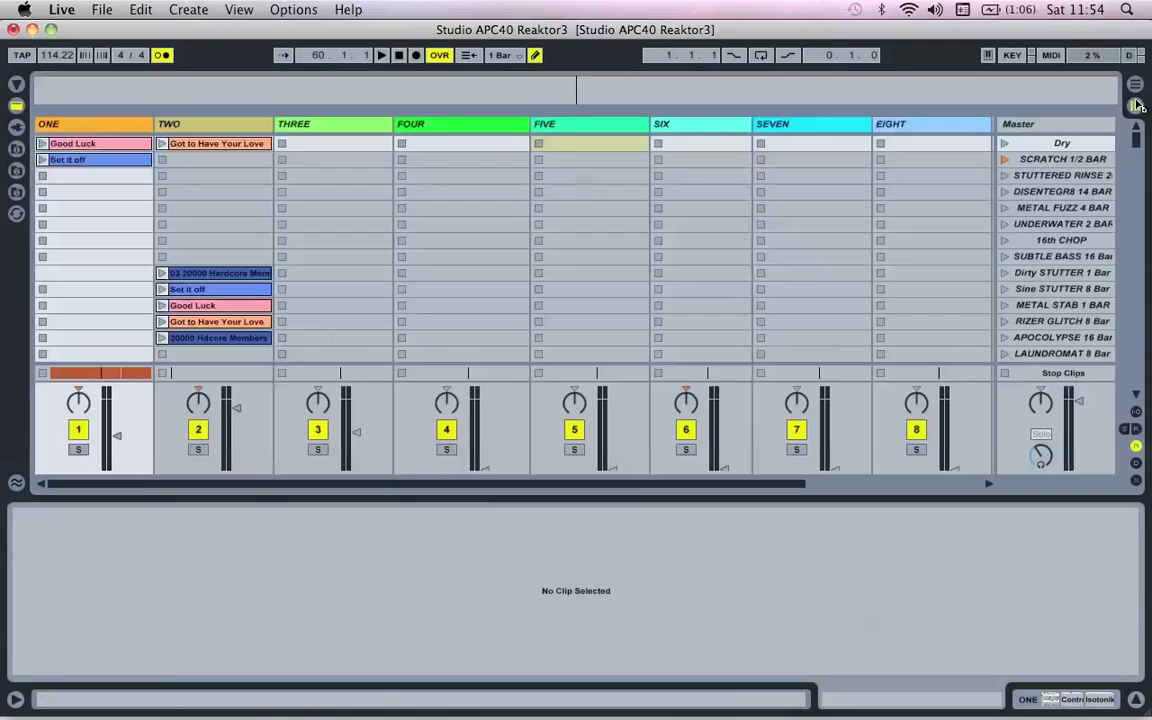
{"action": "left_click_drag", "start_coordinate": [1097, 105], "coordinate": [262, 172]}
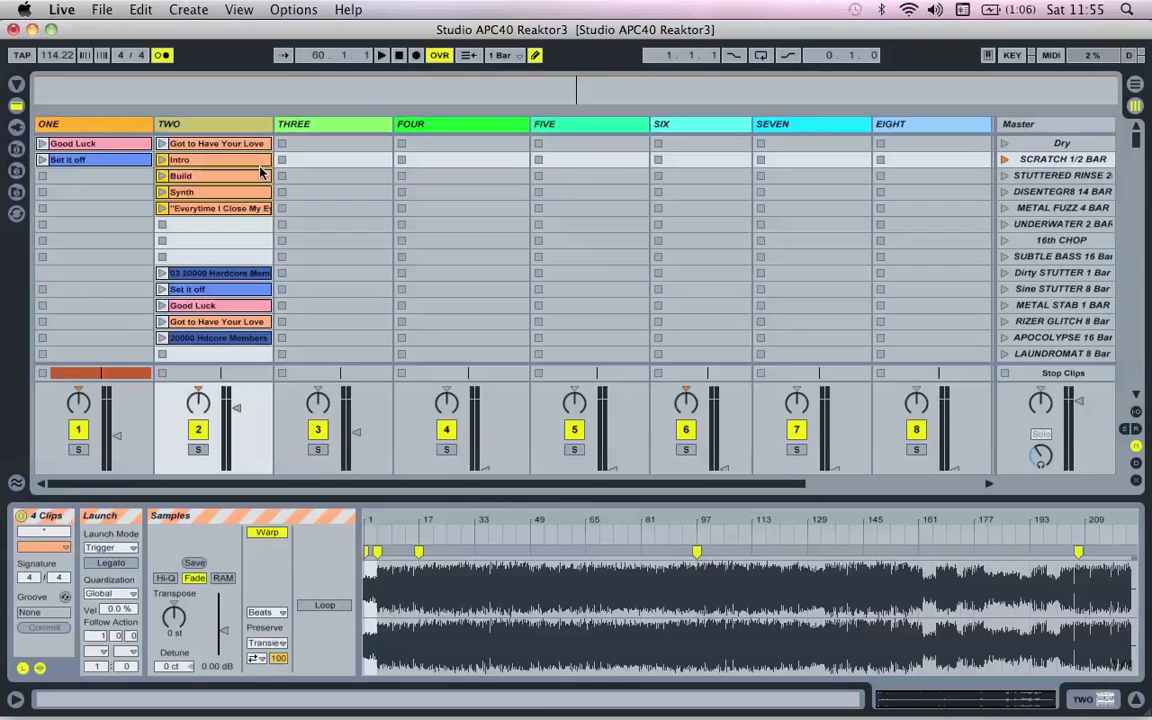
{"action": "left_click", "coordinate": [234, 144]}
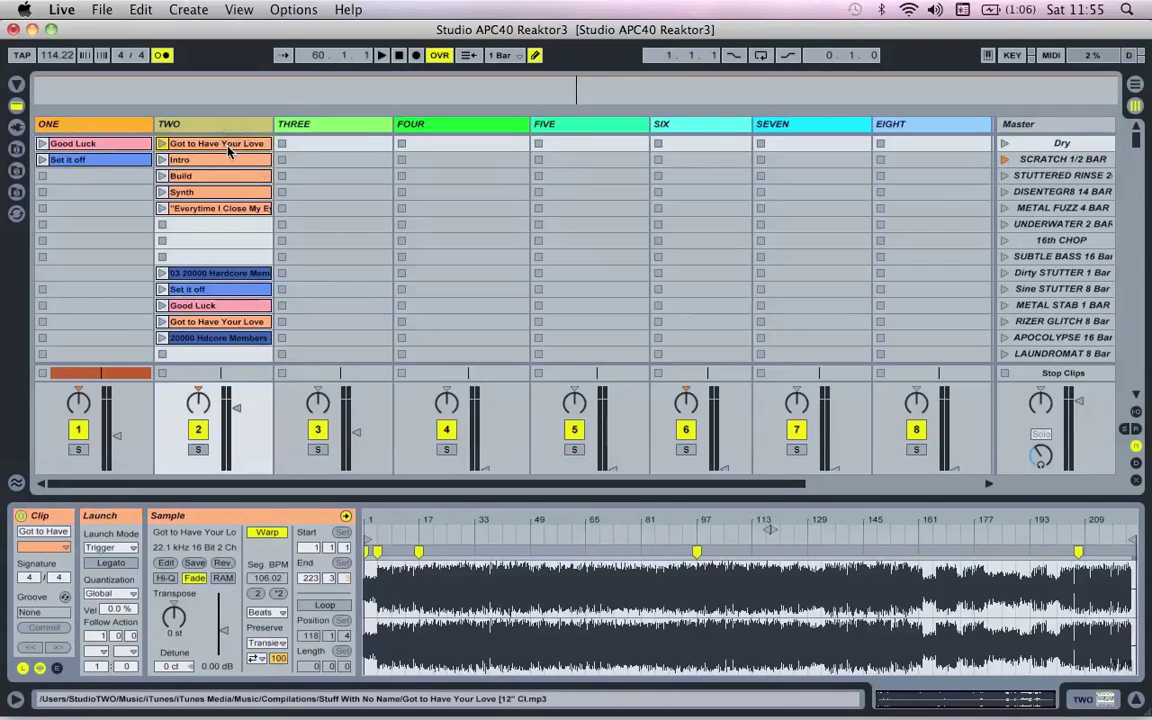
{"action": "left_click", "coordinate": [226, 161]}
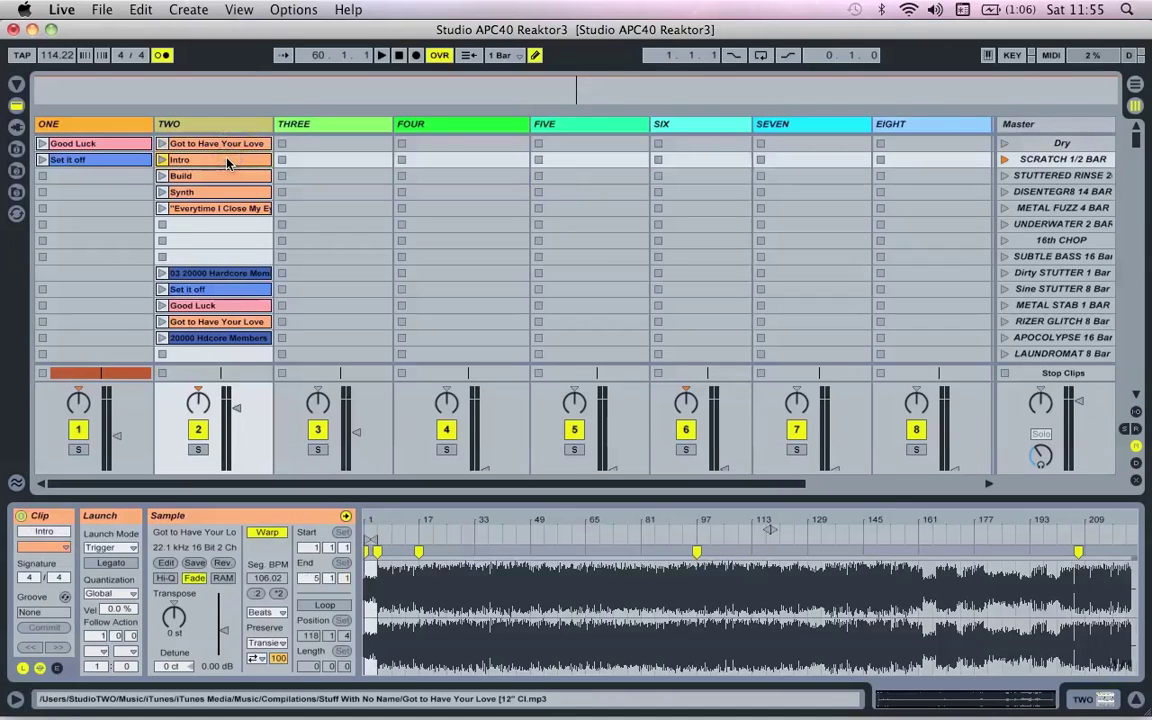
{"action": "key", "text": "shift+Down"}
{"action": "key", "text": "shift+Down"}
{"action": "key", "text": "shift+Down"}
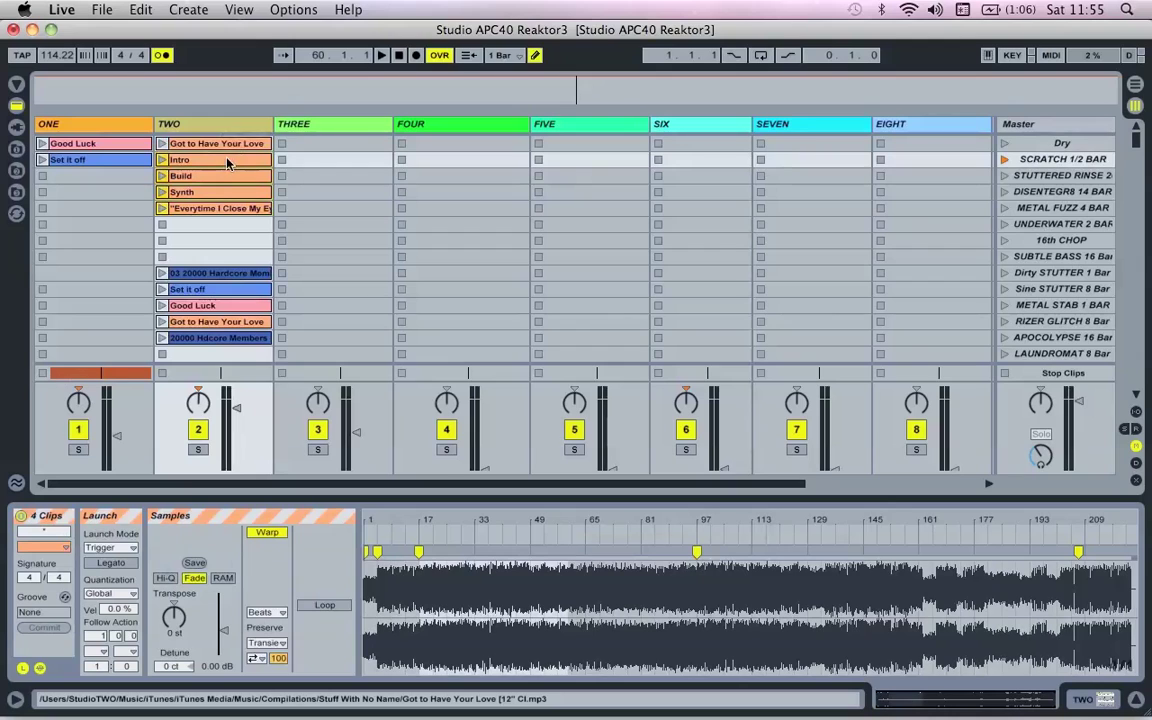
Crop the four section clips on track TWO to their own samples and launch the Intro clip
{"action": "right_click", "coordinate": [226, 163]}
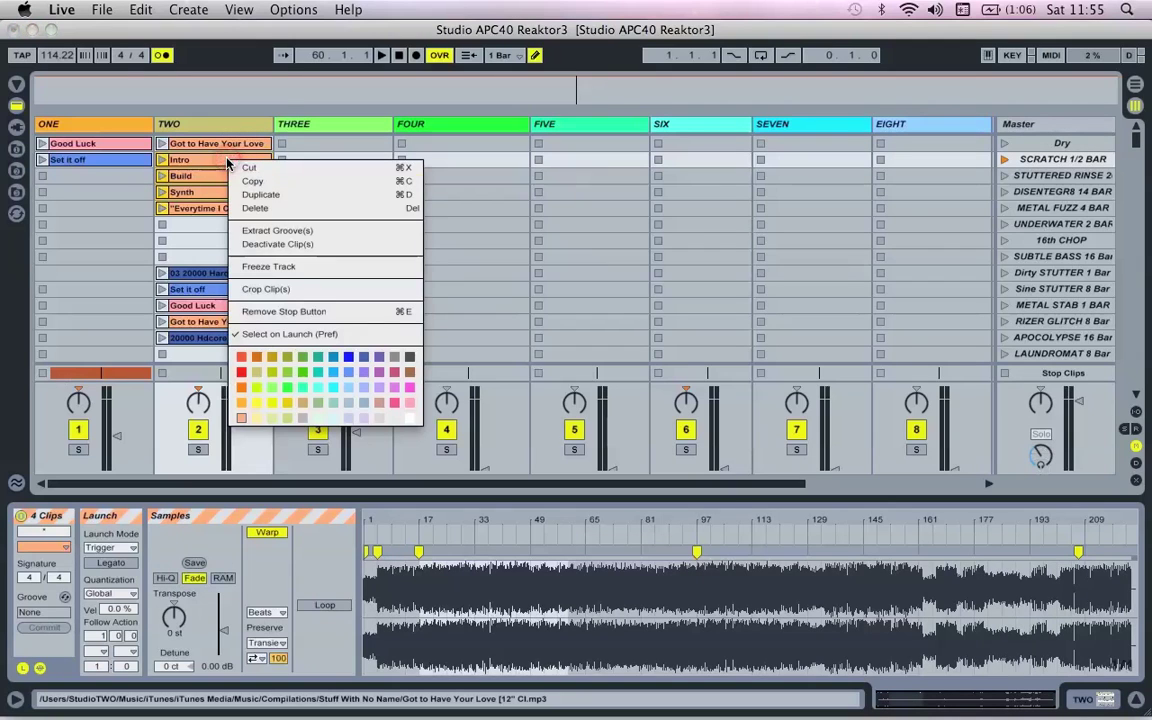
{"action": "left_click", "coordinate": [302, 290]}
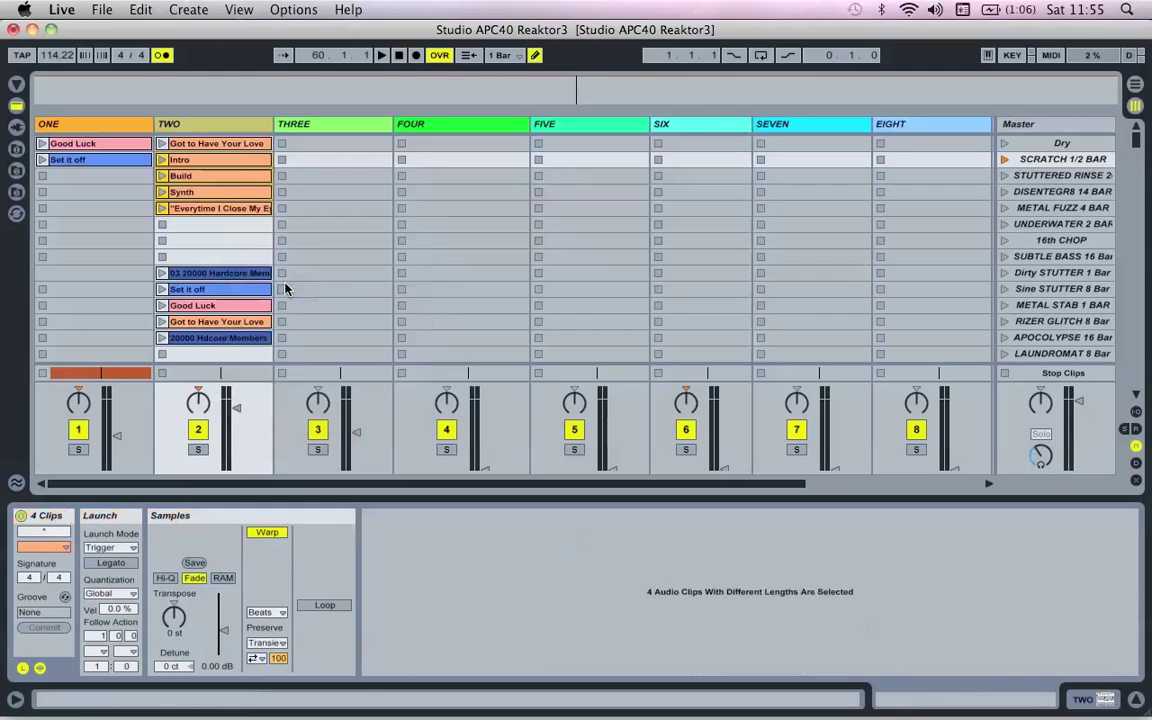
{"action": "left_click", "coordinate": [223, 162]}
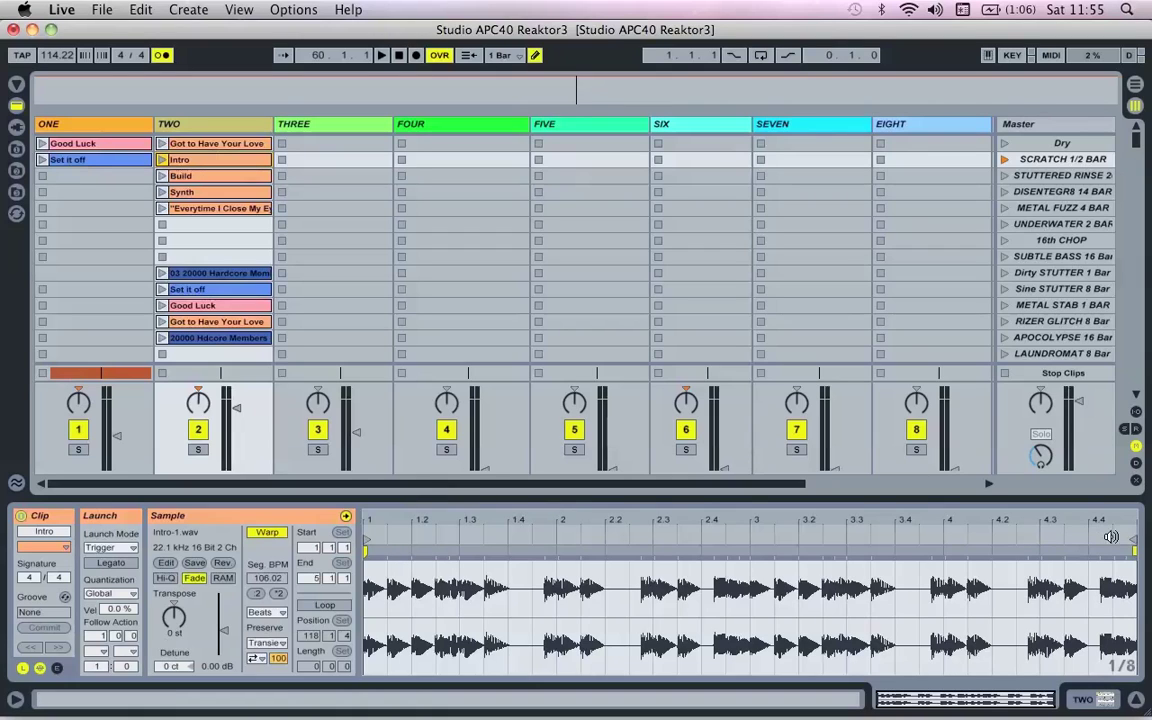
{"action": "left_click", "coordinate": [161, 160]}
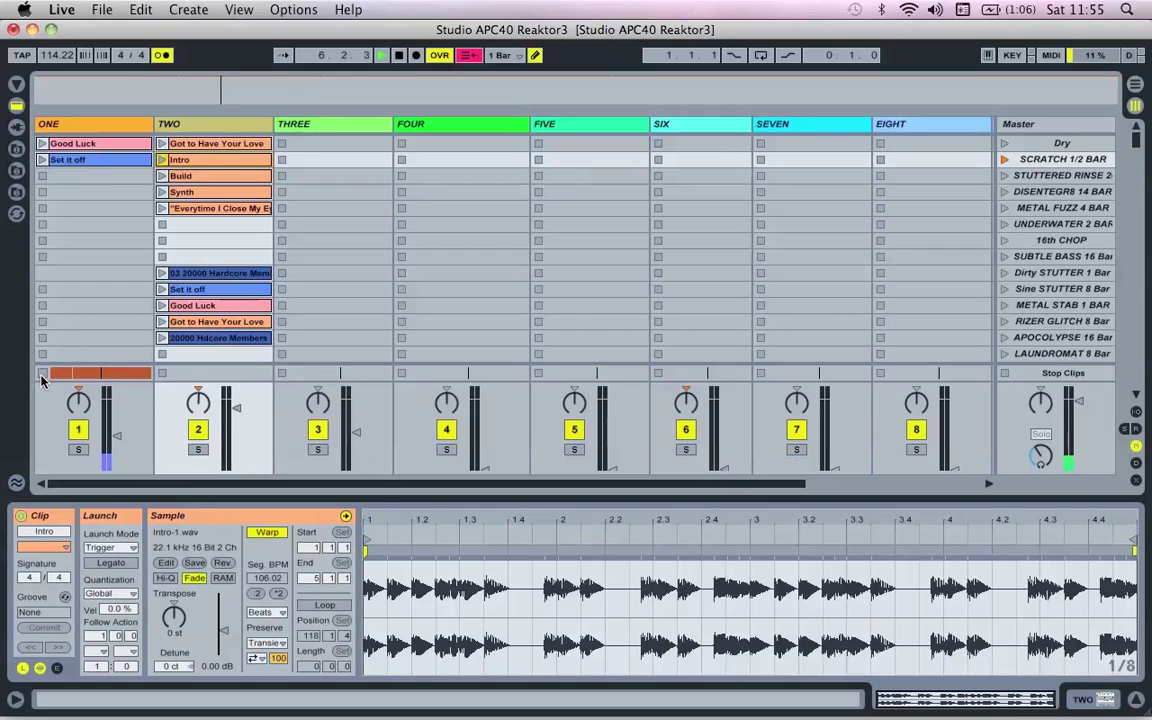
Stop track ONE, give Intro a Next follow action, then launch Intro followed by Build
{"action": "left_click", "coordinate": [42, 374]}
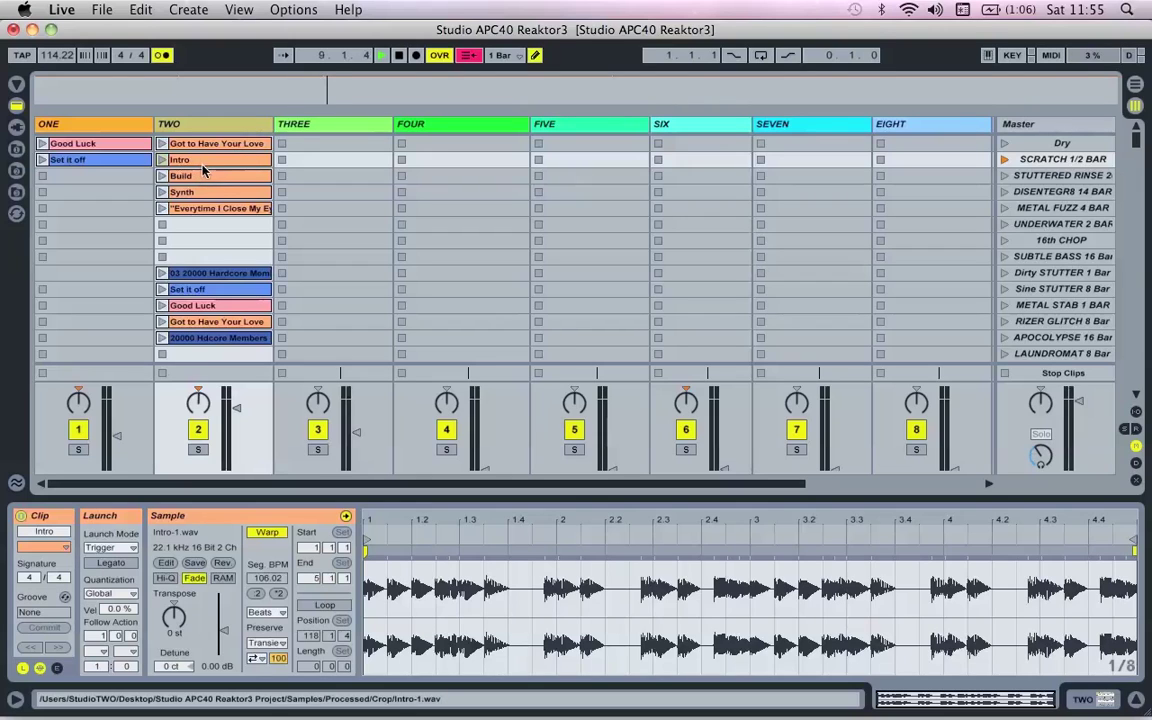
{"action": "left_click", "coordinate": [108, 651]}
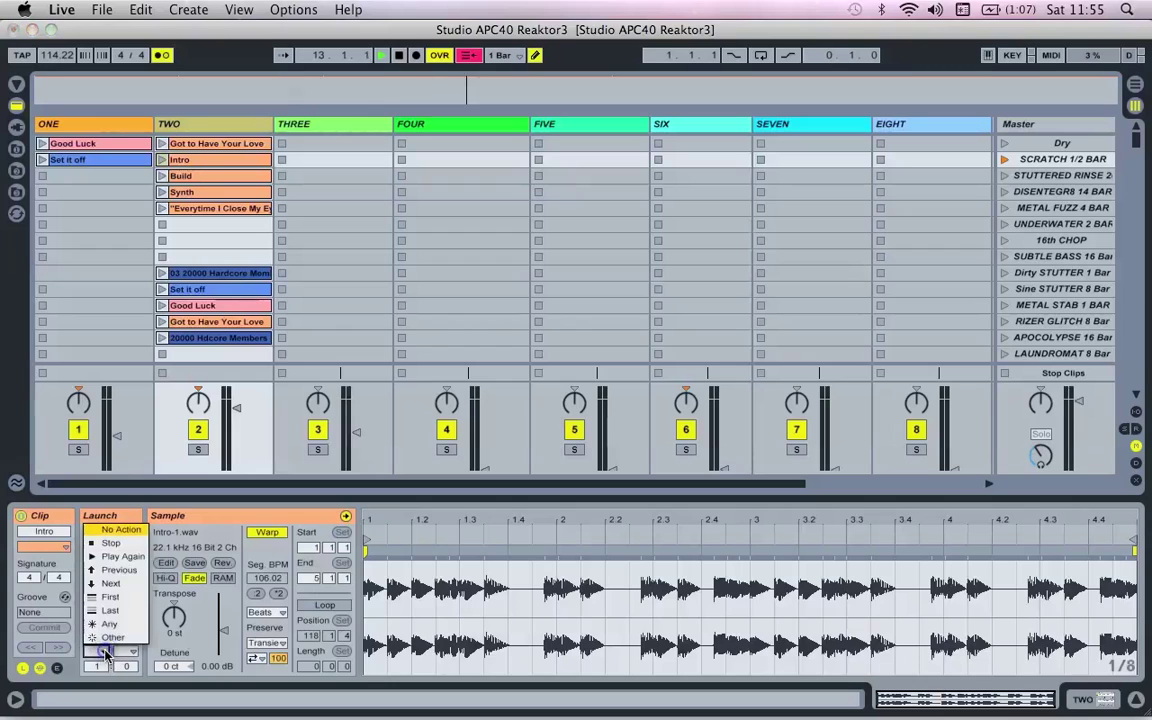
{"action": "left_click", "coordinate": [120, 588]}
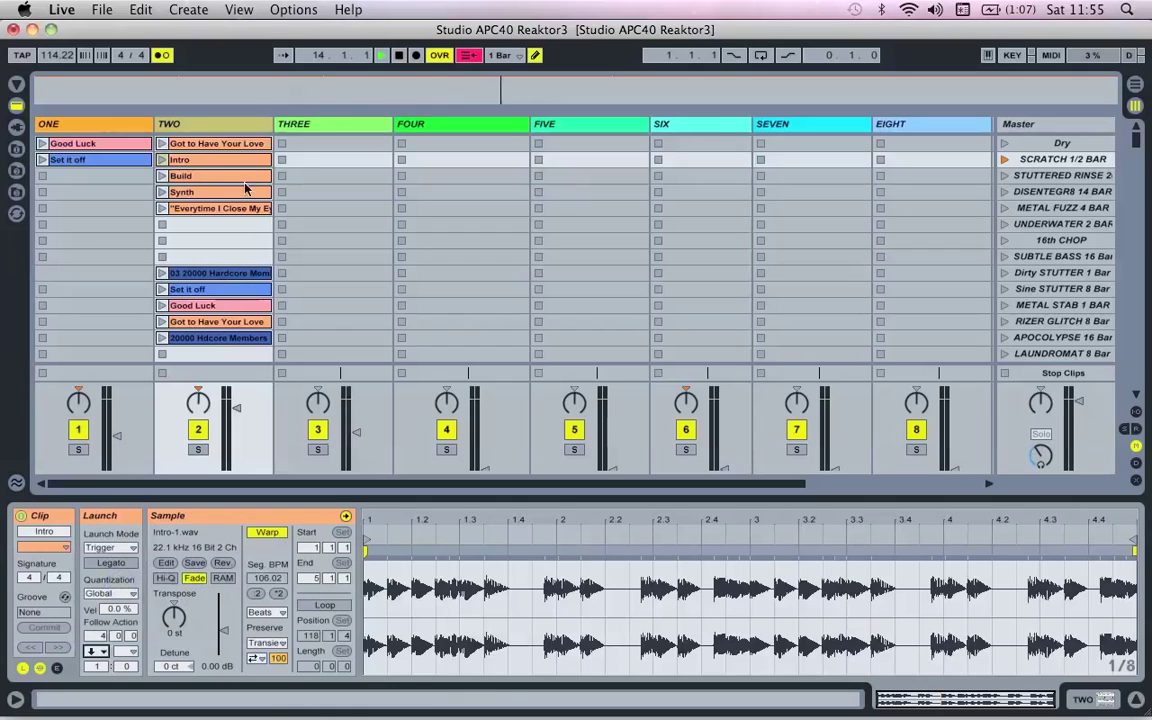
{"action": "left_click", "coordinate": [161, 162]}
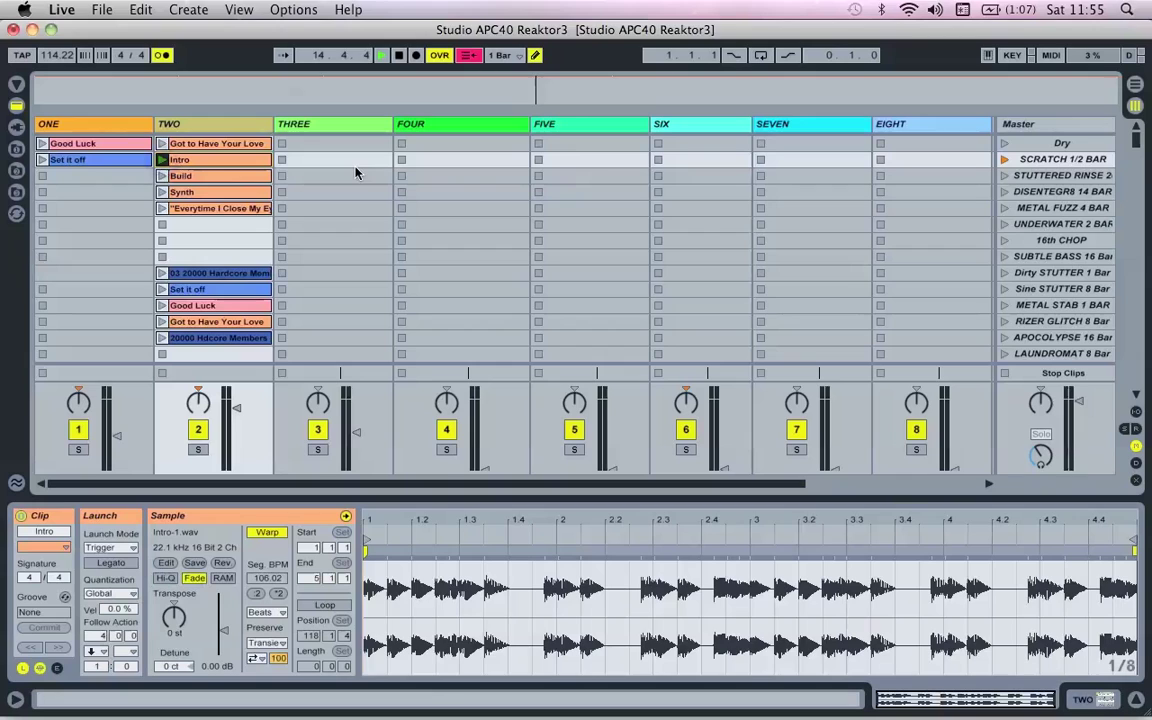
{"action": "left_click", "coordinate": [164, 178]}
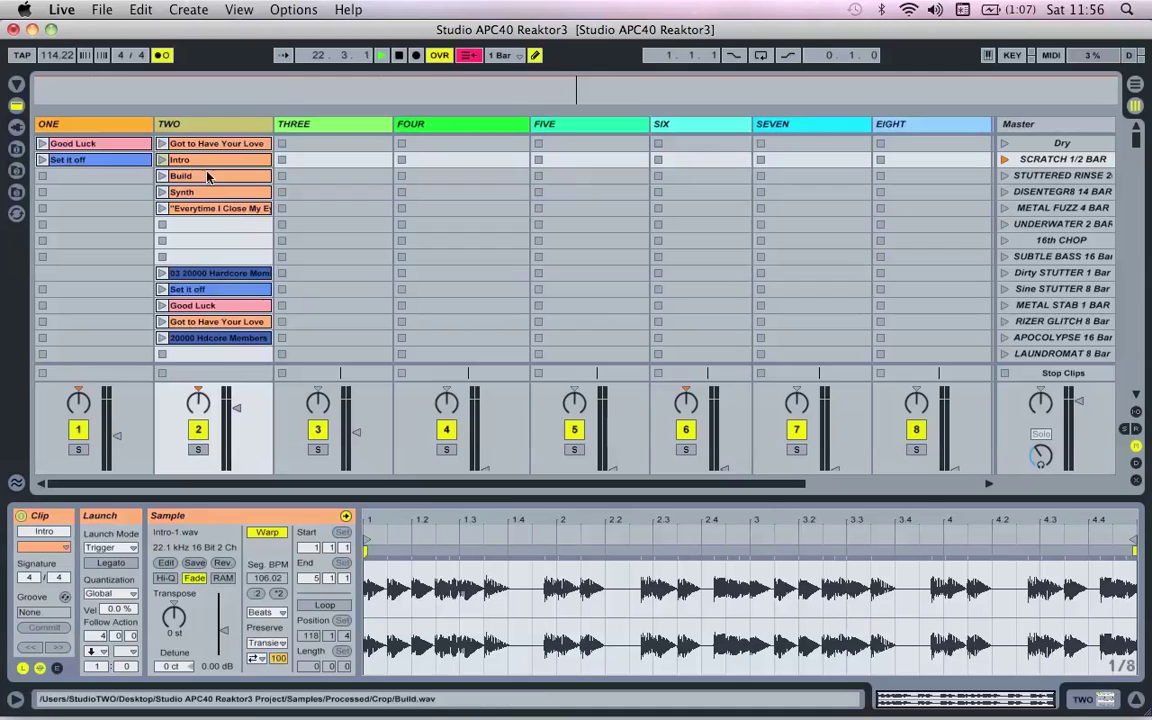
Colour all four section clips on track TWO green, then deselect them
{"action": "key", "text": "shift+Down"}
{"action": "key", "text": "shift+Down"}
{"action": "key", "text": "shift+Down"}
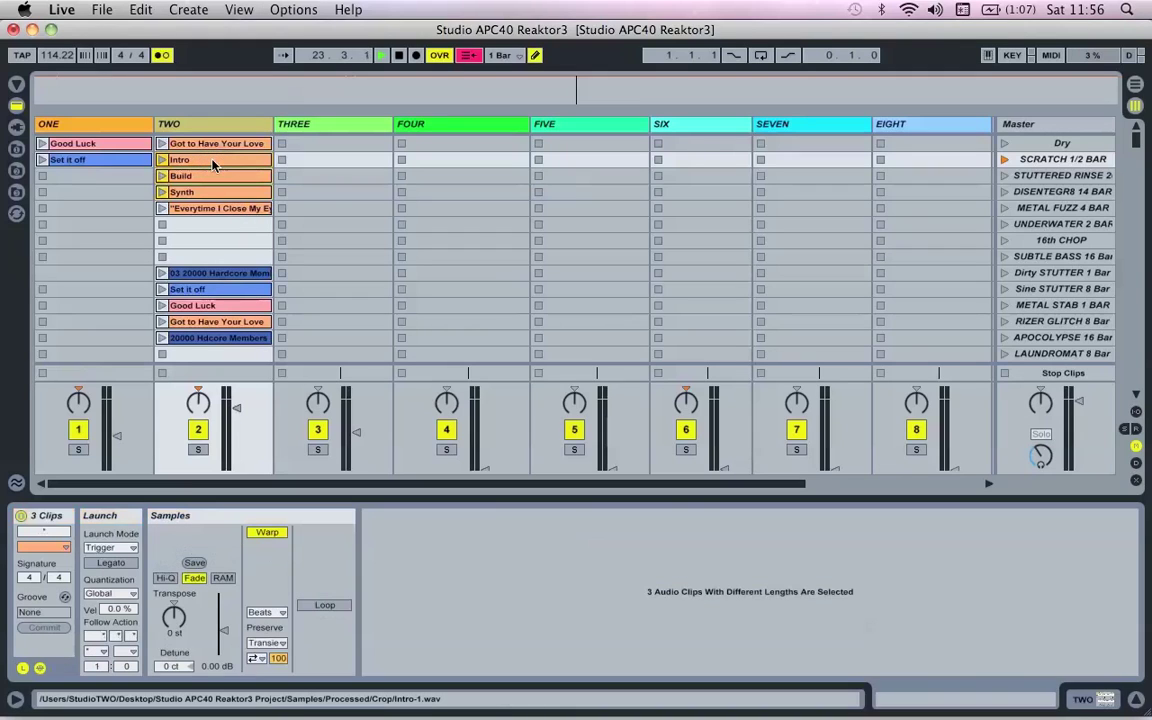
{"action": "right_click", "coordinate": [212, 163]}
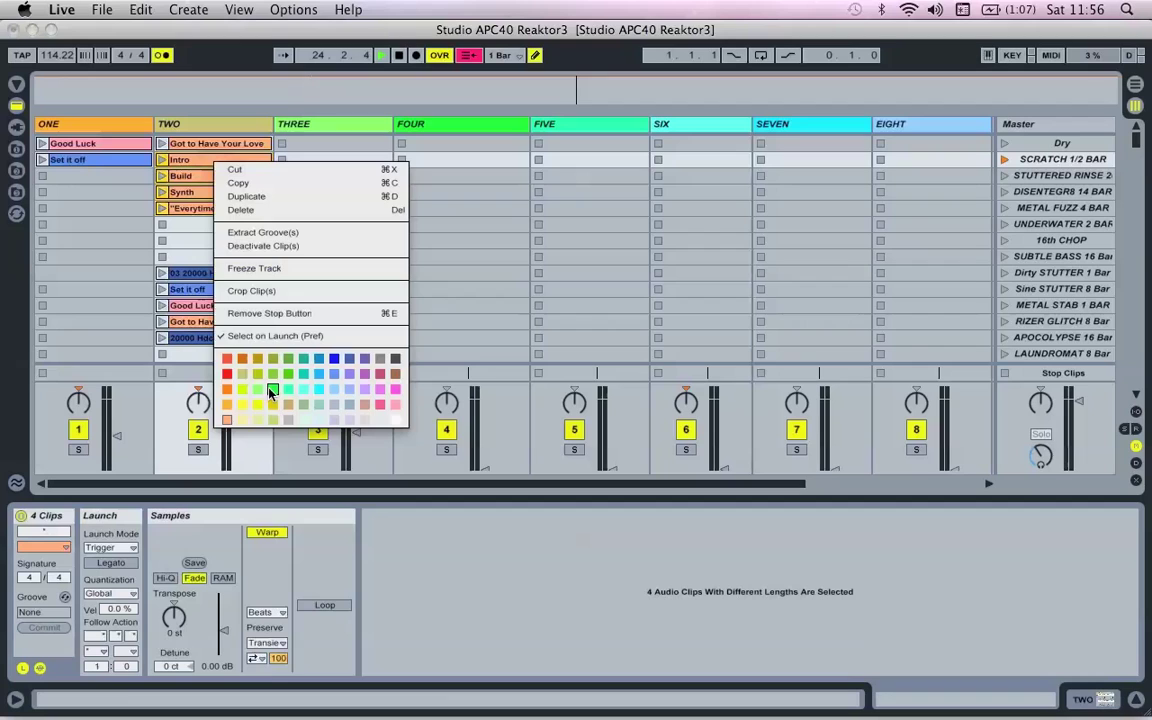
{"action": "left_click", "coordinate": [272, 391]}
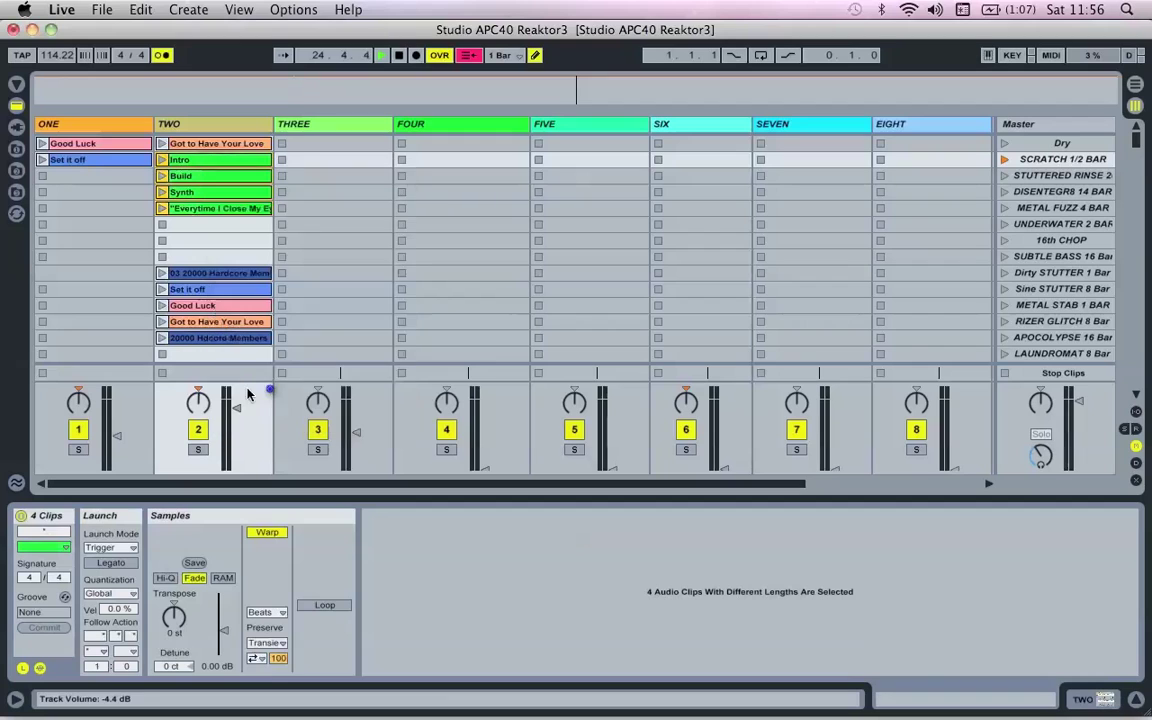
{"action": "left_click", "coordinate": [299, 229]}
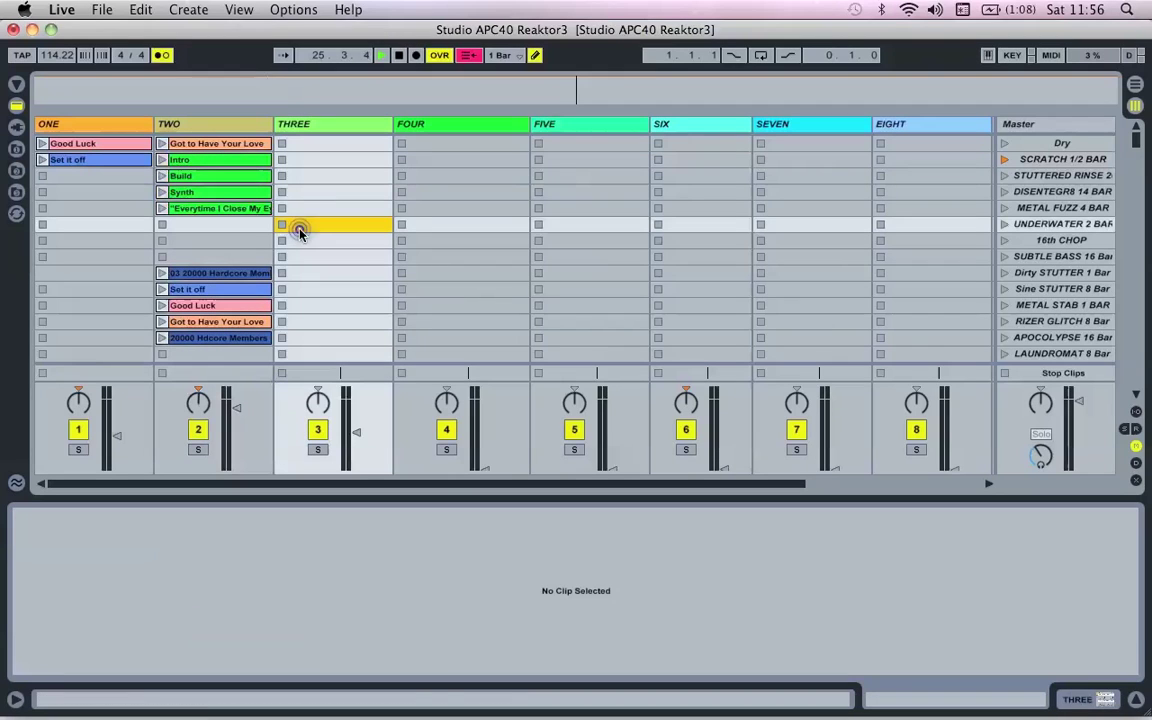
Inspect the Synth, Intro and Everytime I Close My Eyes clips' samples
{"action": "left_click", "coordinate": [183, 197]}
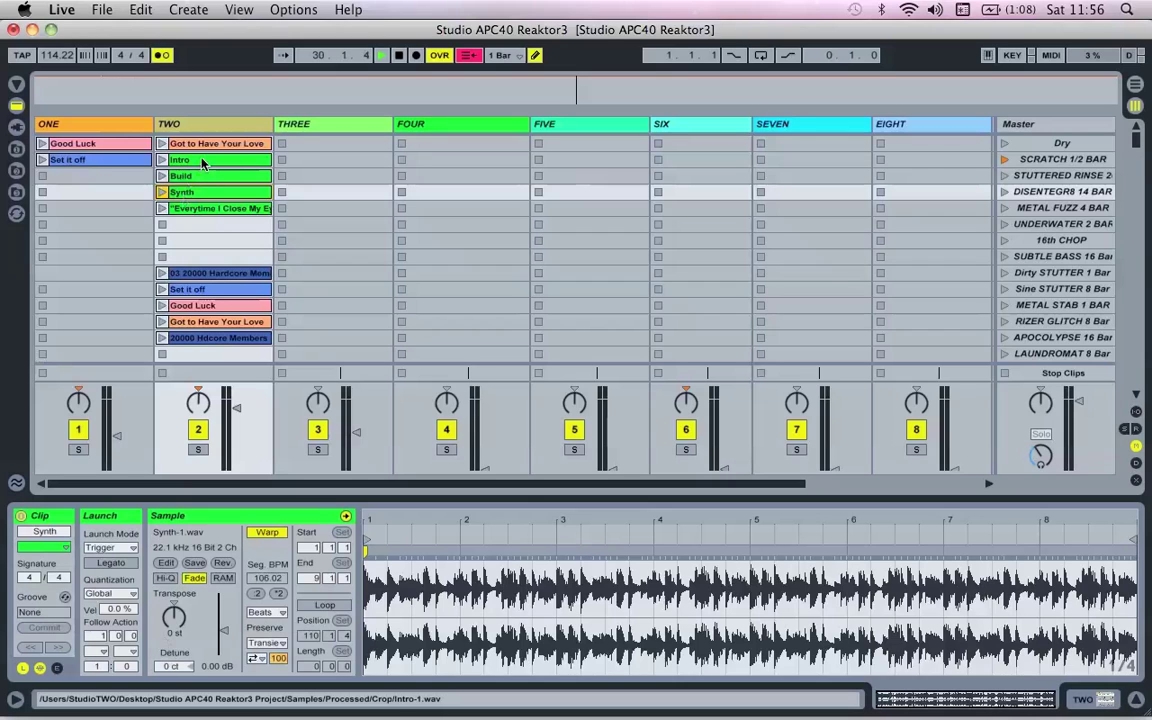
{"action": "left_click", "coordinate": [202, 163]}
{"action": "left_click", "coordinate": [198, 194]}
{"action": "left_click", "coordinate": [208, 210]}
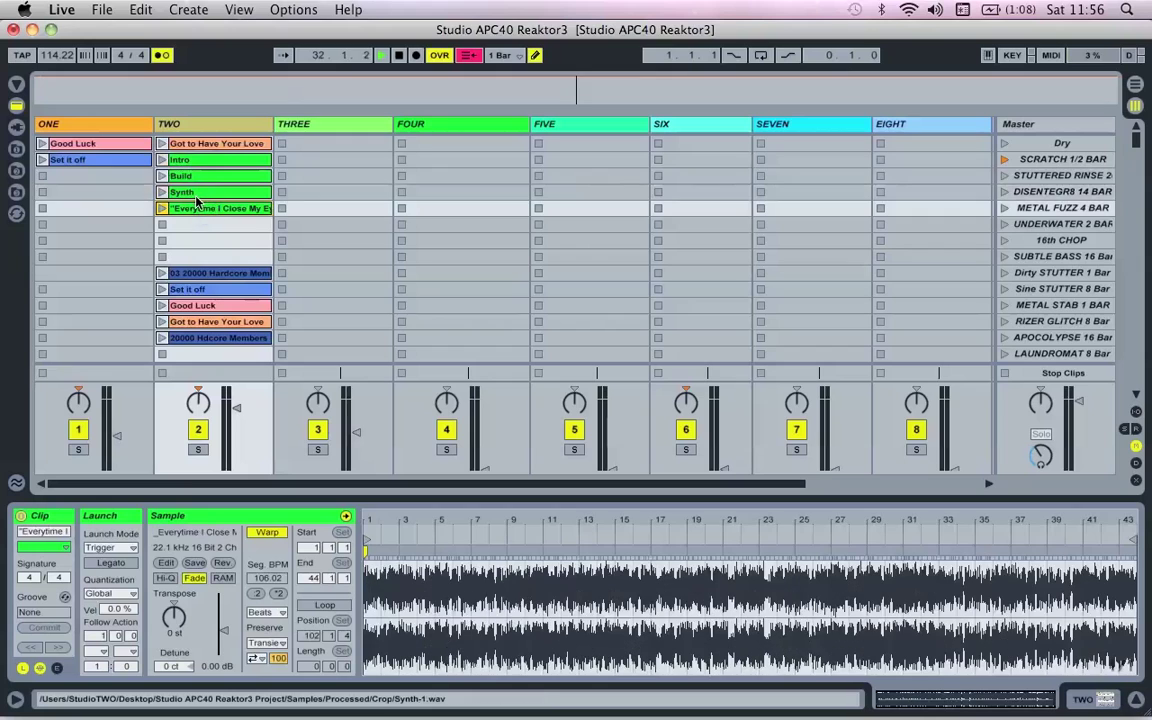
{"action": "left_click", "coordinate": [195, 193]}
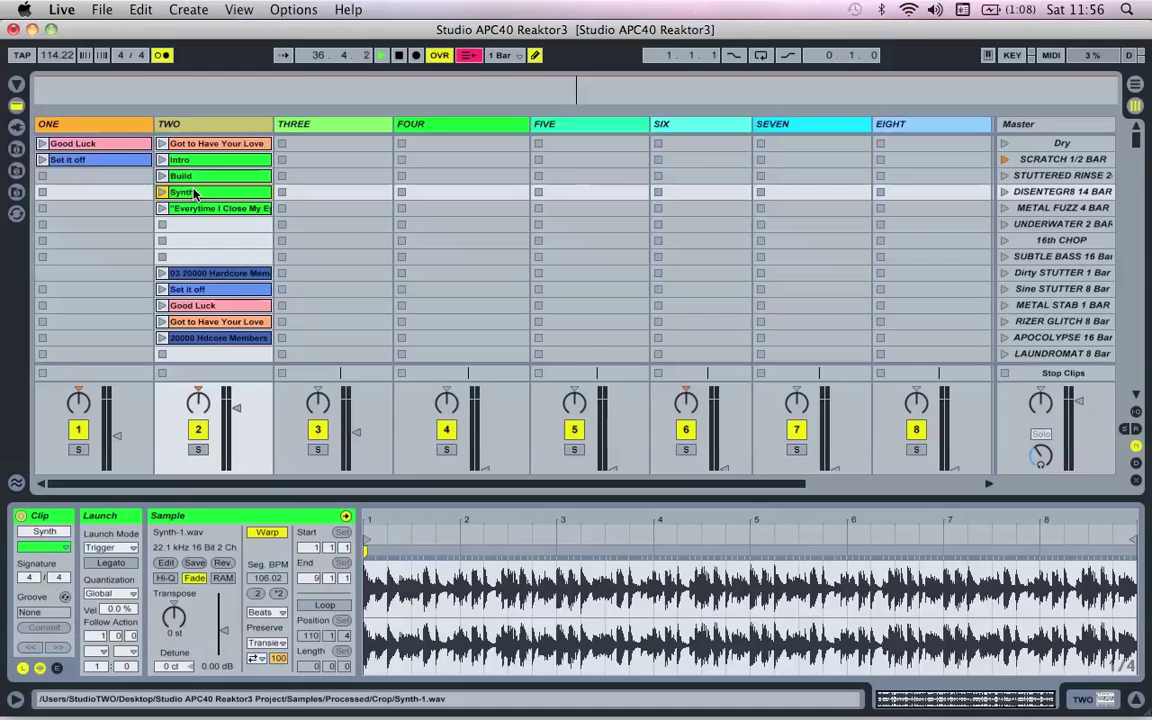
Recolour the Synth clip orange and the Everytime I Close My Eyes clip red
{"action": "right_click", "coordinate": [194, 193]}
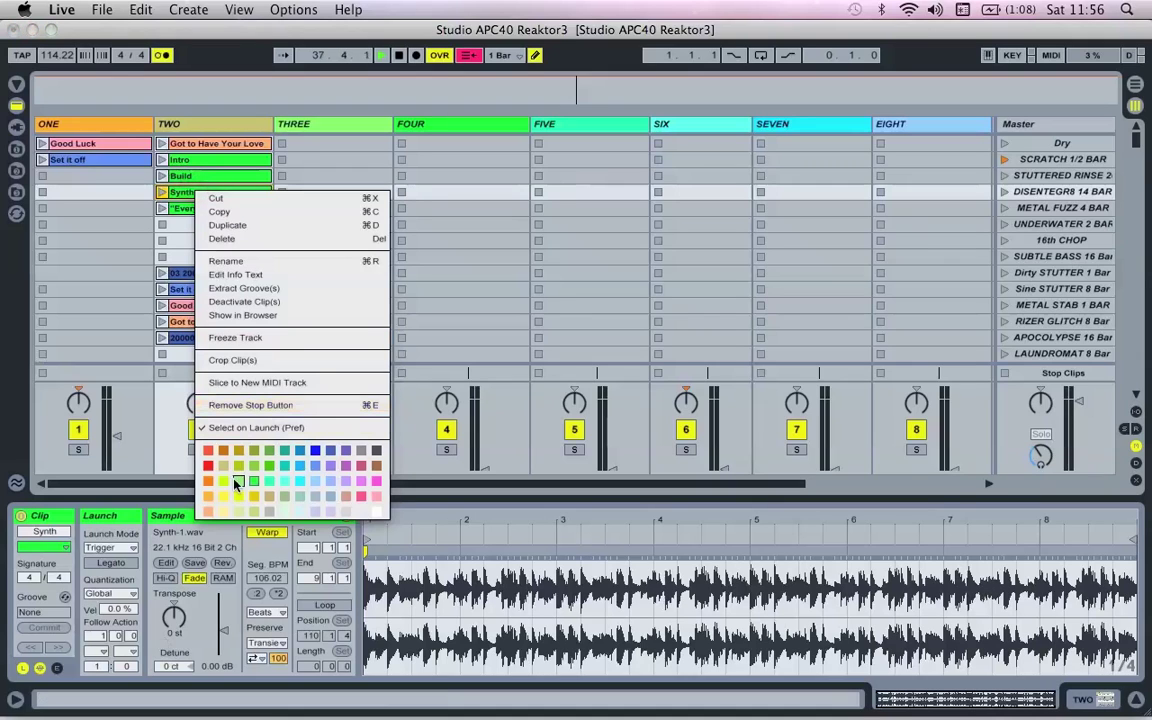
{"action": "left_click", "coordinate": [208, 482]}
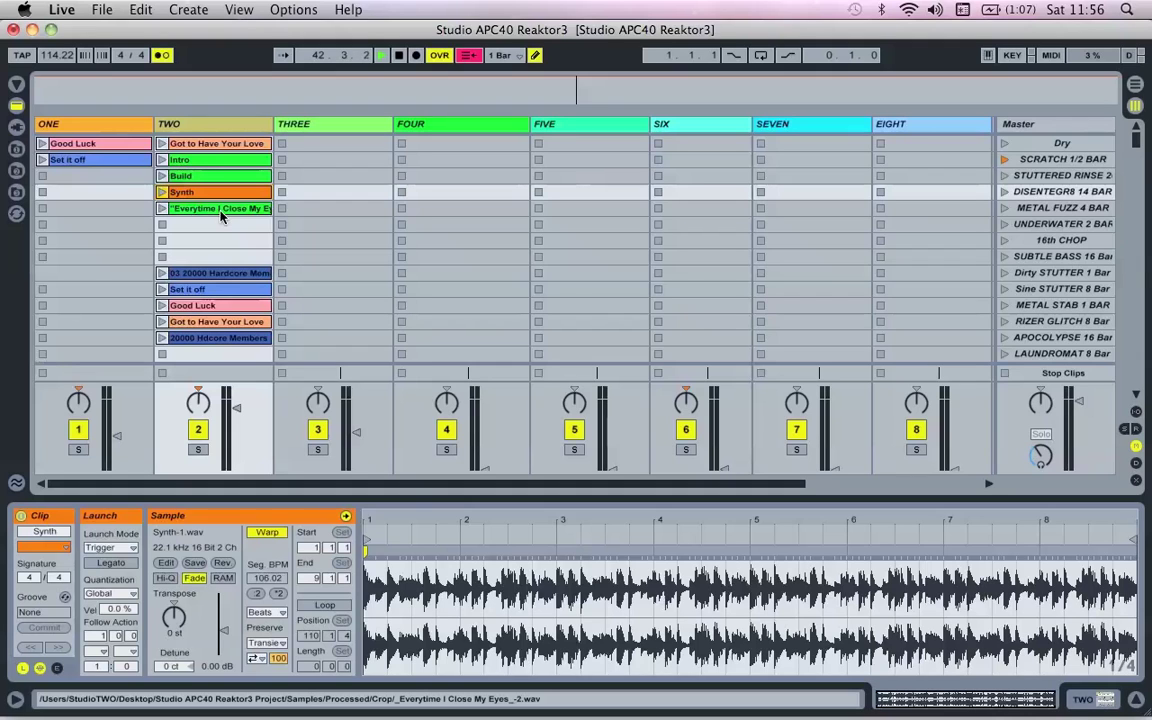
{"action": "right_click", "coordinate": [222, 212]}
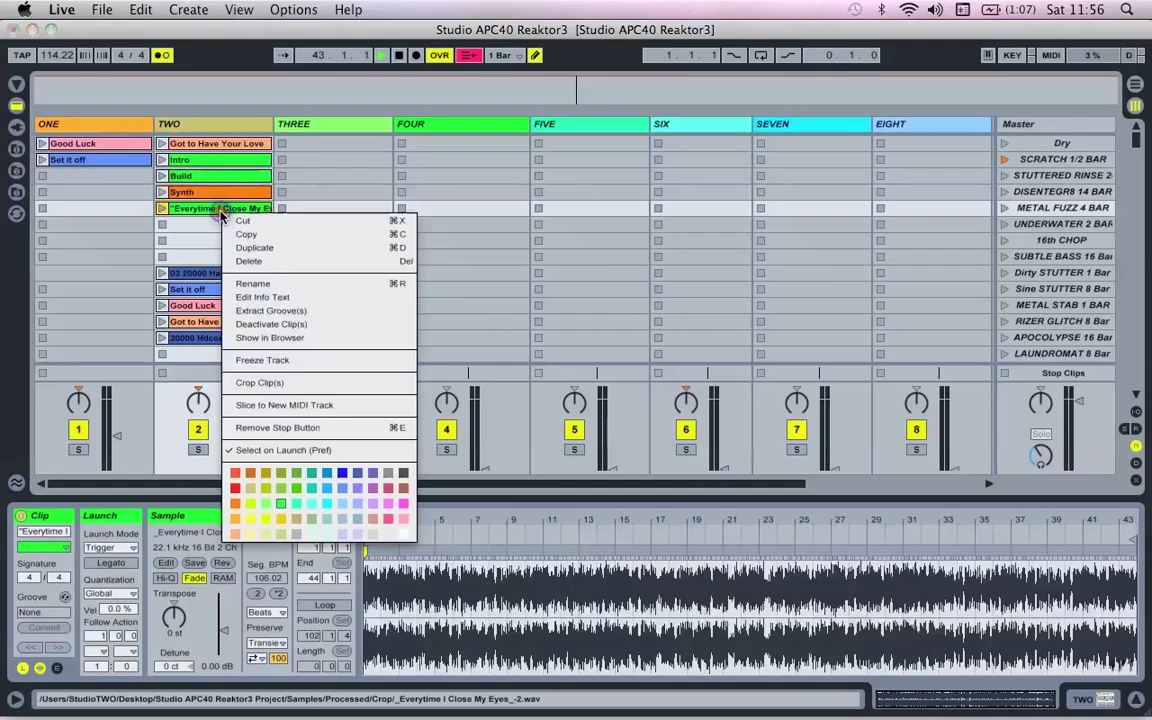
{"action": "left_click", "coordinate": [236, 488]}
{"action": "left_click", "coordinate": [306, 242]}
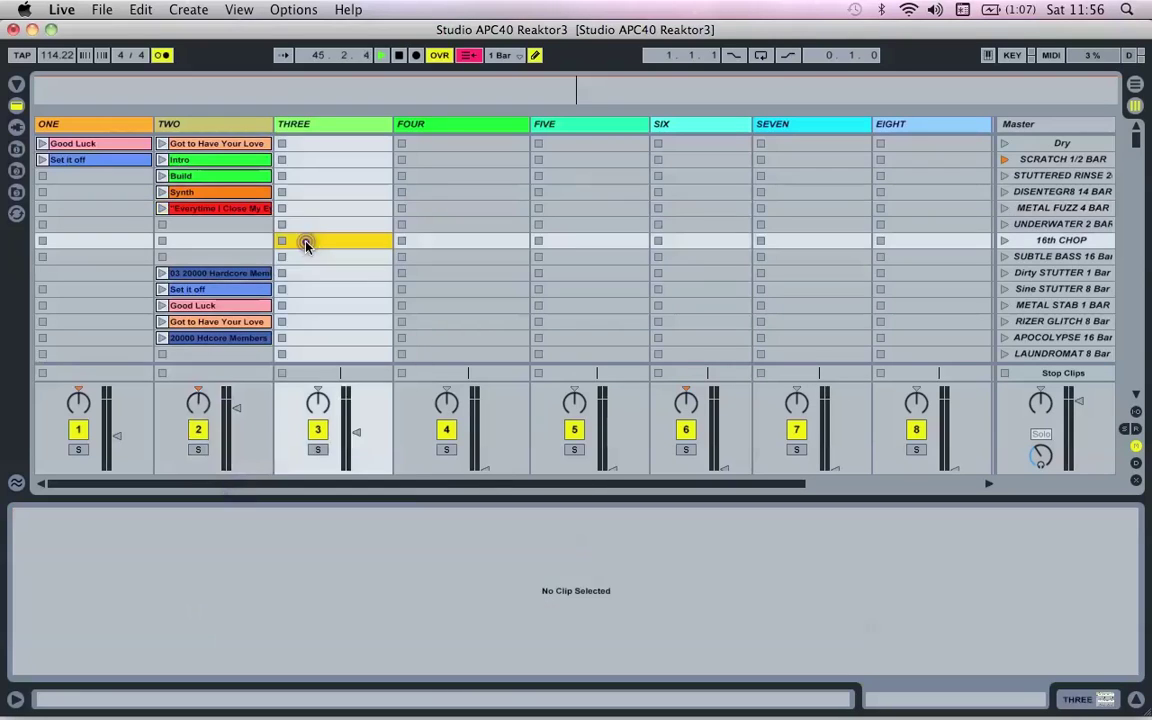
Select the four section clips from Intro to Everytime, then view Intro to check its bar length
{"action": "left_click", "coordinate": [254, 213]}
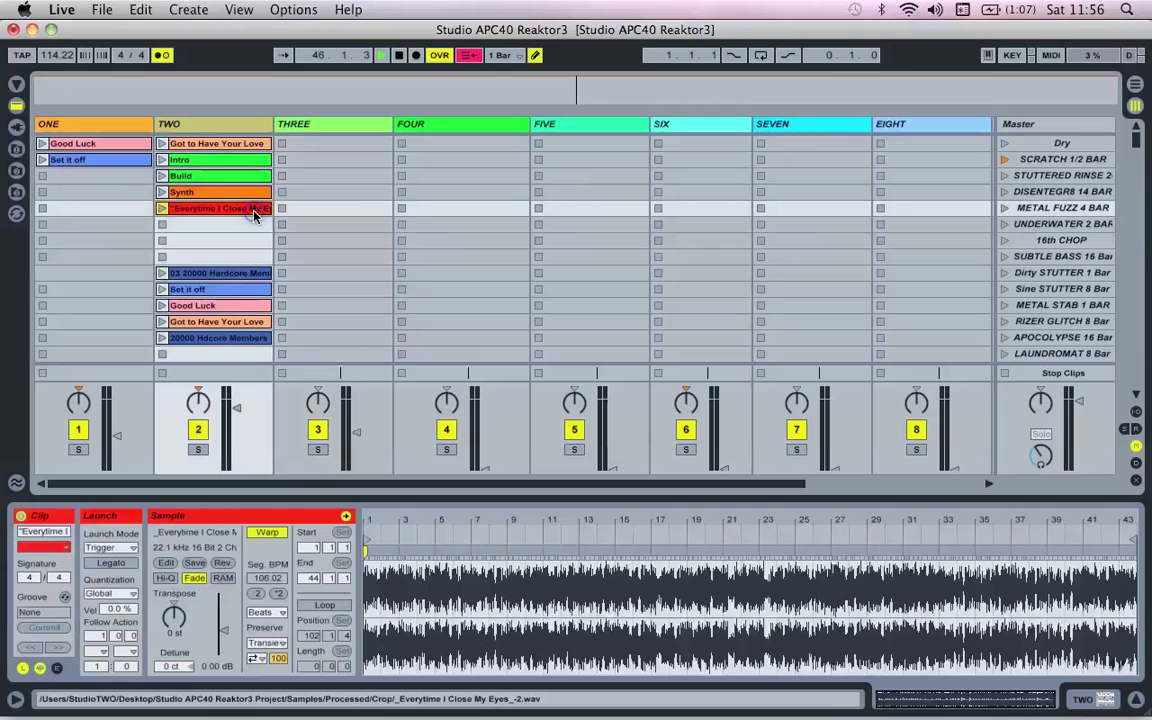
{"action": "left_click", "coordinate": [222, 163], "text": "shift"}
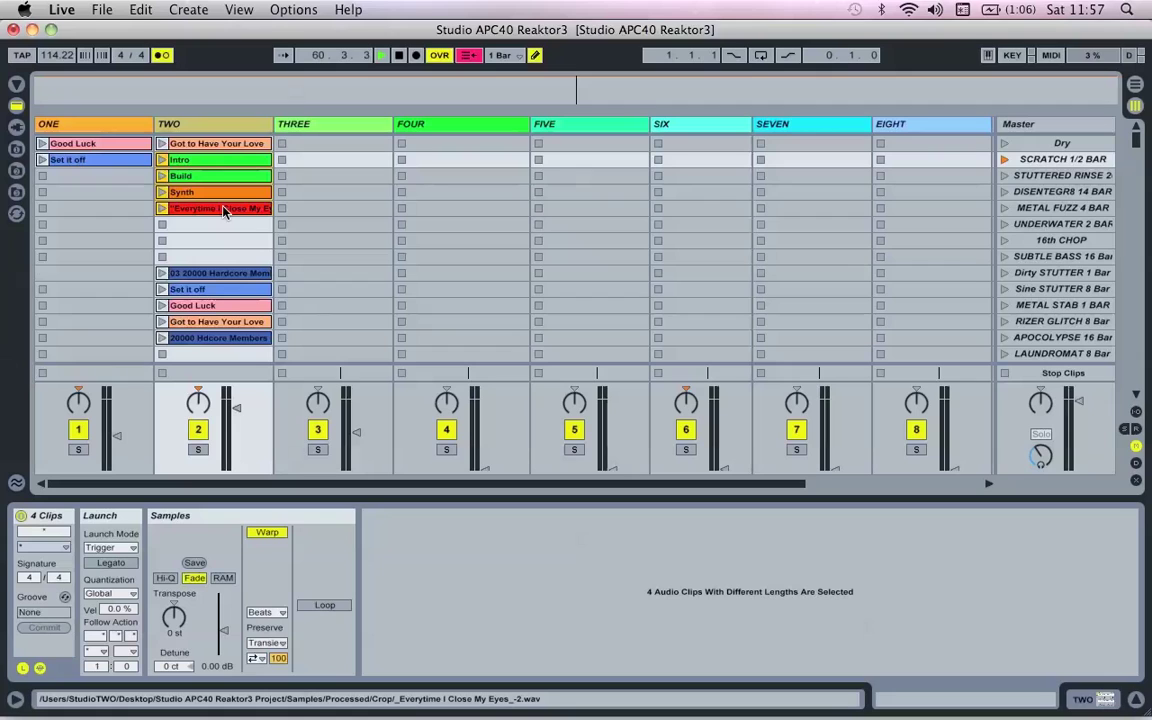
{"action": "left_click", "coordinate": [198, 162]}
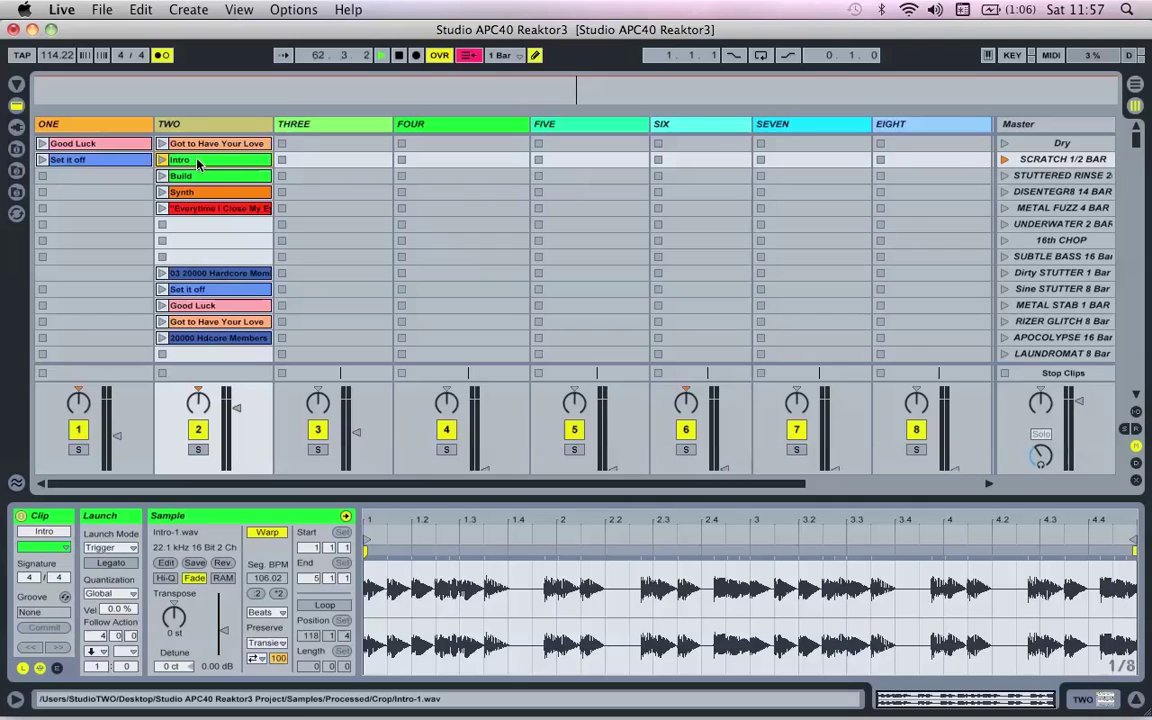
Prefix the Intro and Build clip names on track TWO with '4 '
{"action": "key", "text": "super+r"}
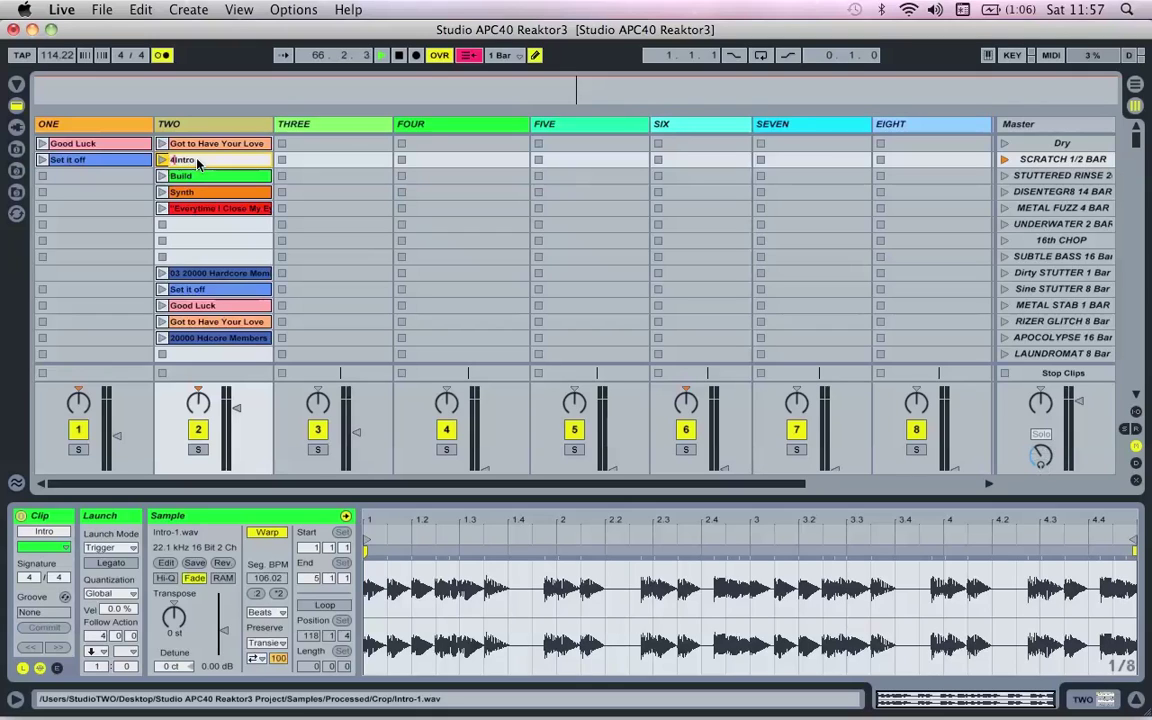
{"action": "type", "text": "4"}
{"action": "key", "text": "Tab"}
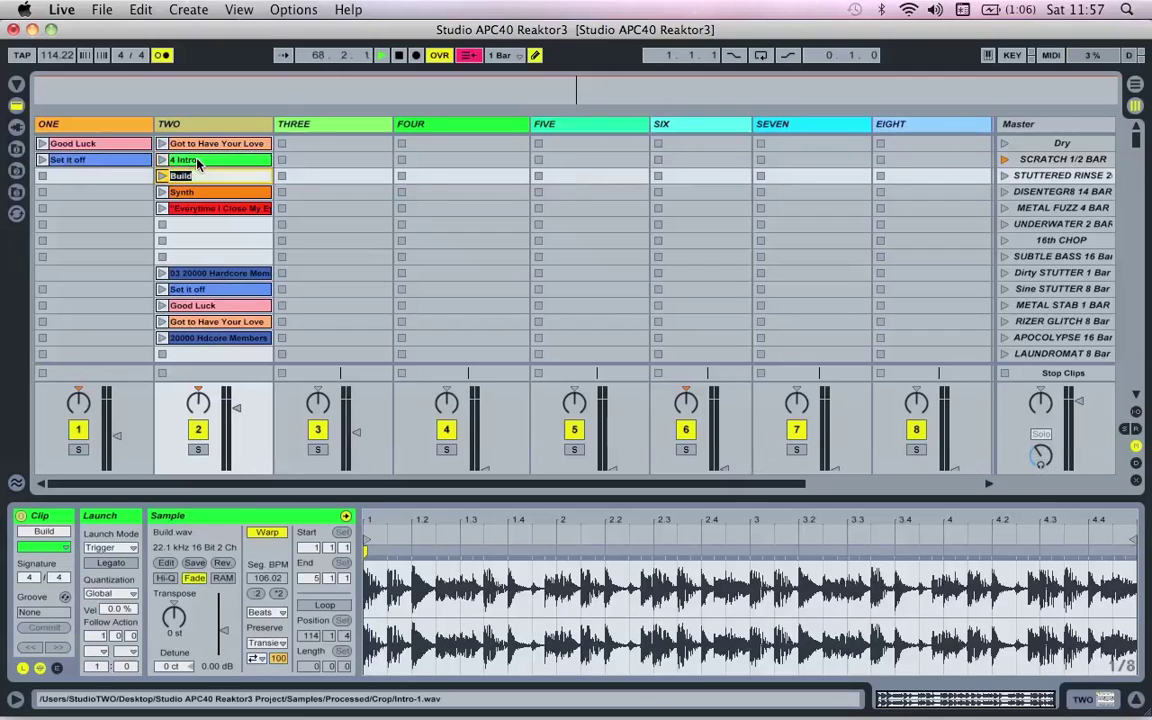
{"action": "key", "text": "Escape"}
{"action": "type", "text": "4"}
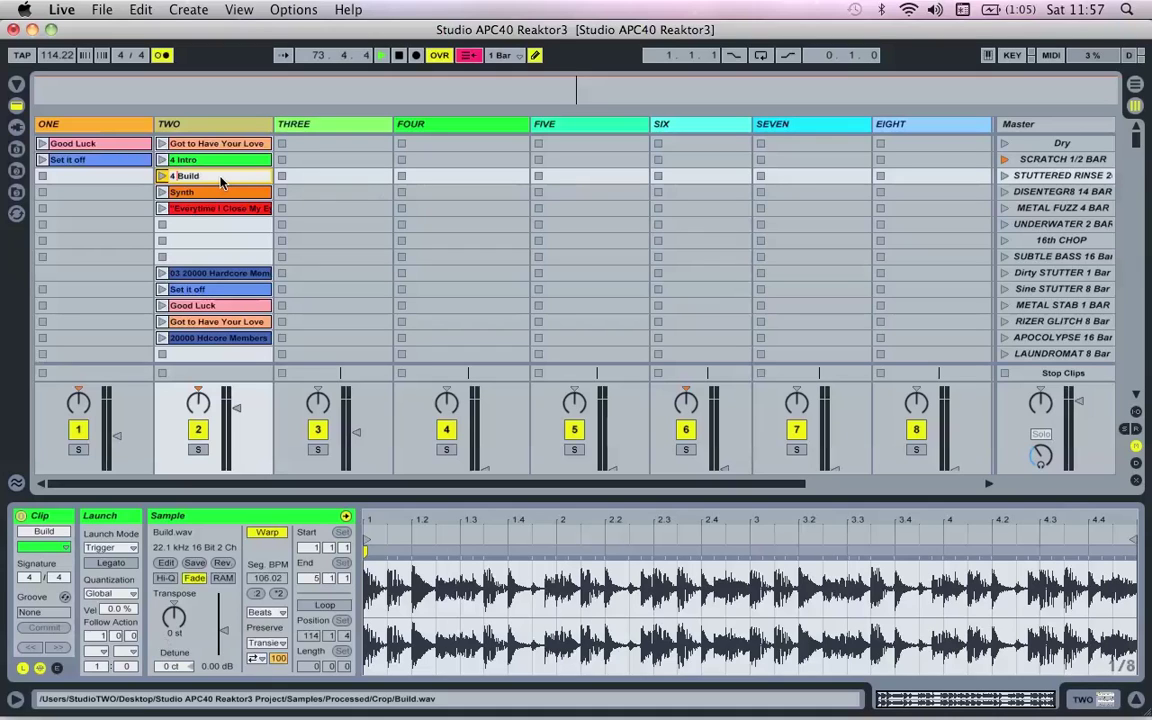
{"action": "key", "text": "Tab"}
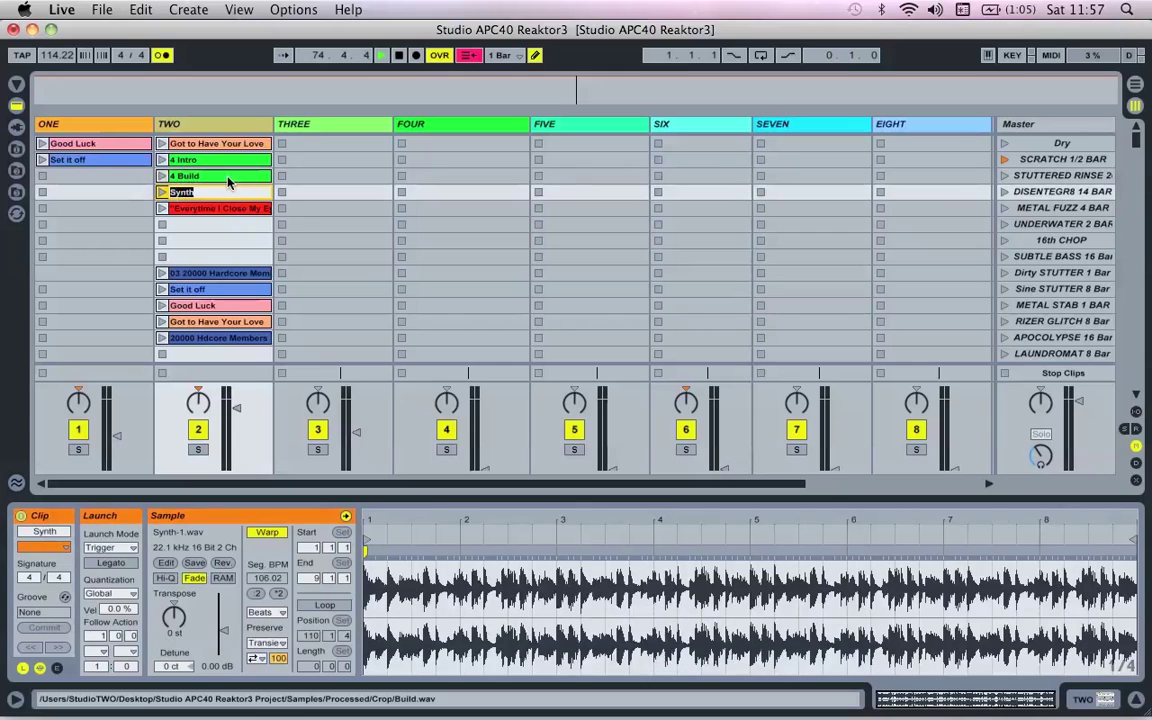
Move the five song-section clips from track TWO into track ONE, rows 4–8
{"action": "left_click", "coordinate": [212, 142]}
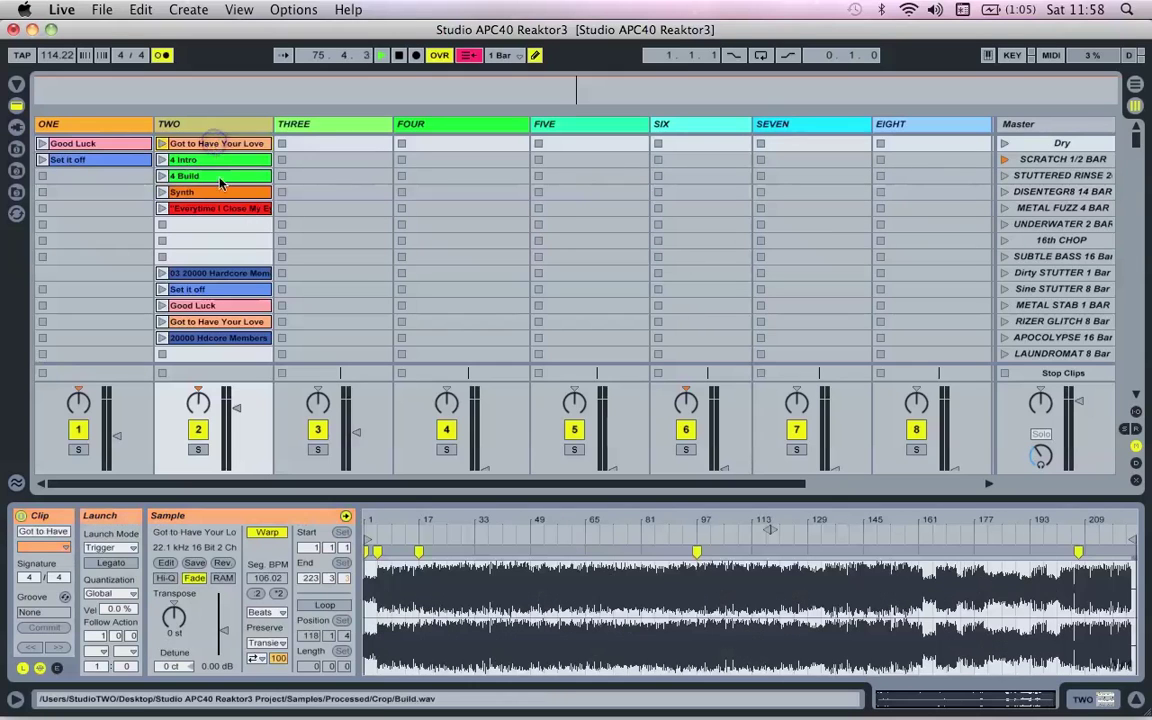
{"action": "left_click", "coordinate": [214, 209], "text": "shift"}
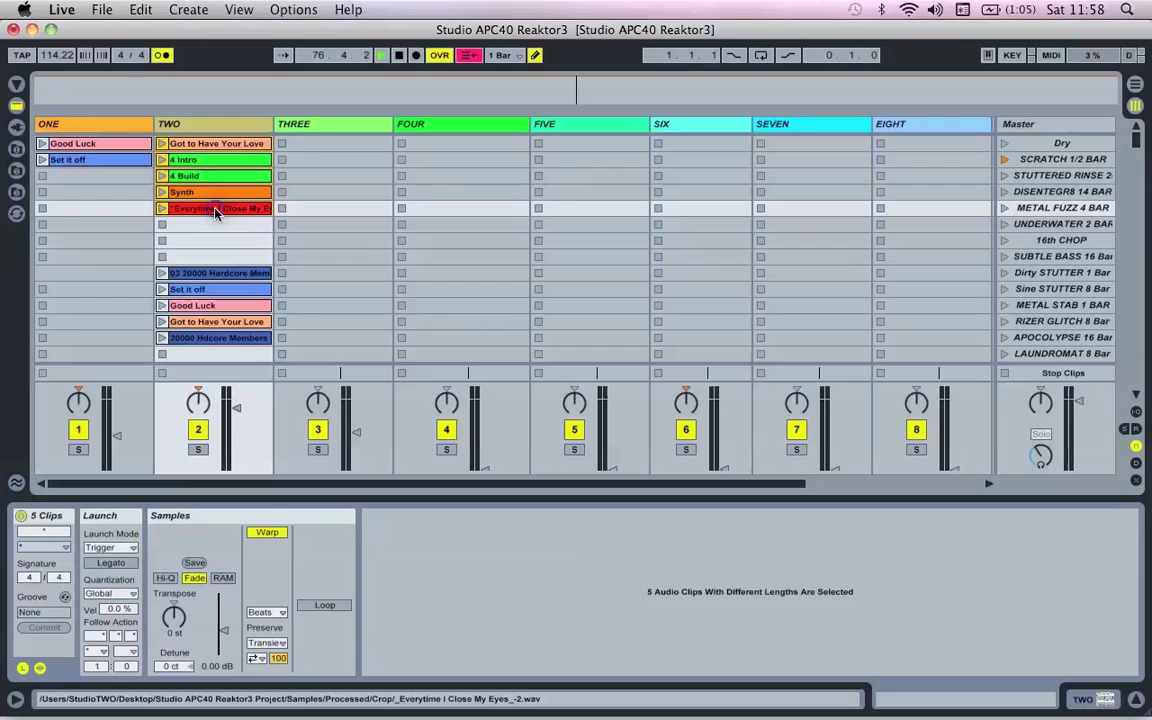
{"action": "left_click_drag", "start_coordinate": [214, 211], "coordinate": [94, 257]}
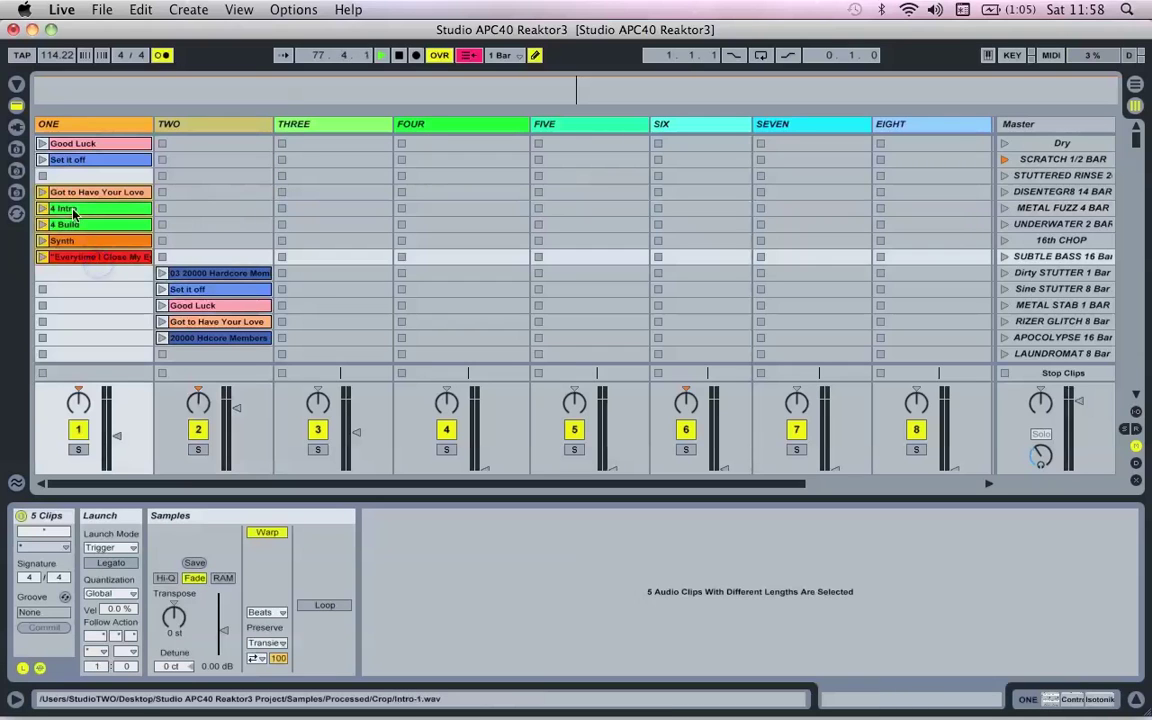
Set 4 Intro's follow action to No Action and launch it
{"action": "left_click", "coordinate": [73, 213]}
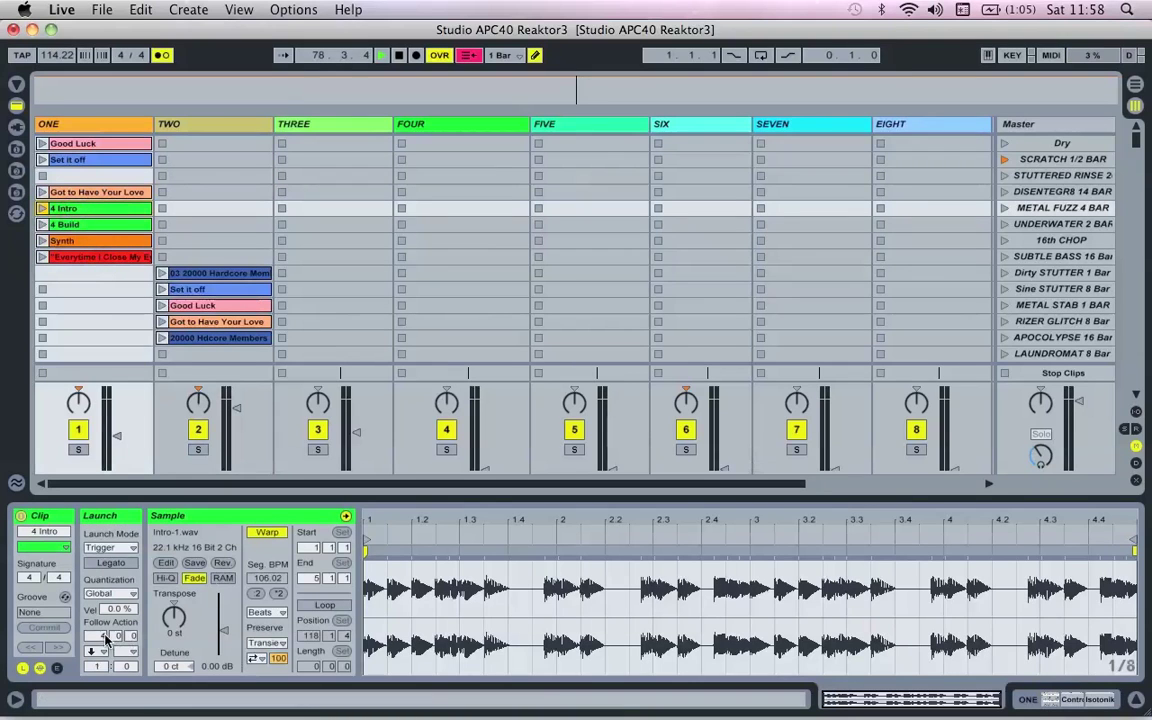
{"action": "left_click", "coordinate": [100, 650]}
{"action": "left_click", "coordinate": [130, 530]}
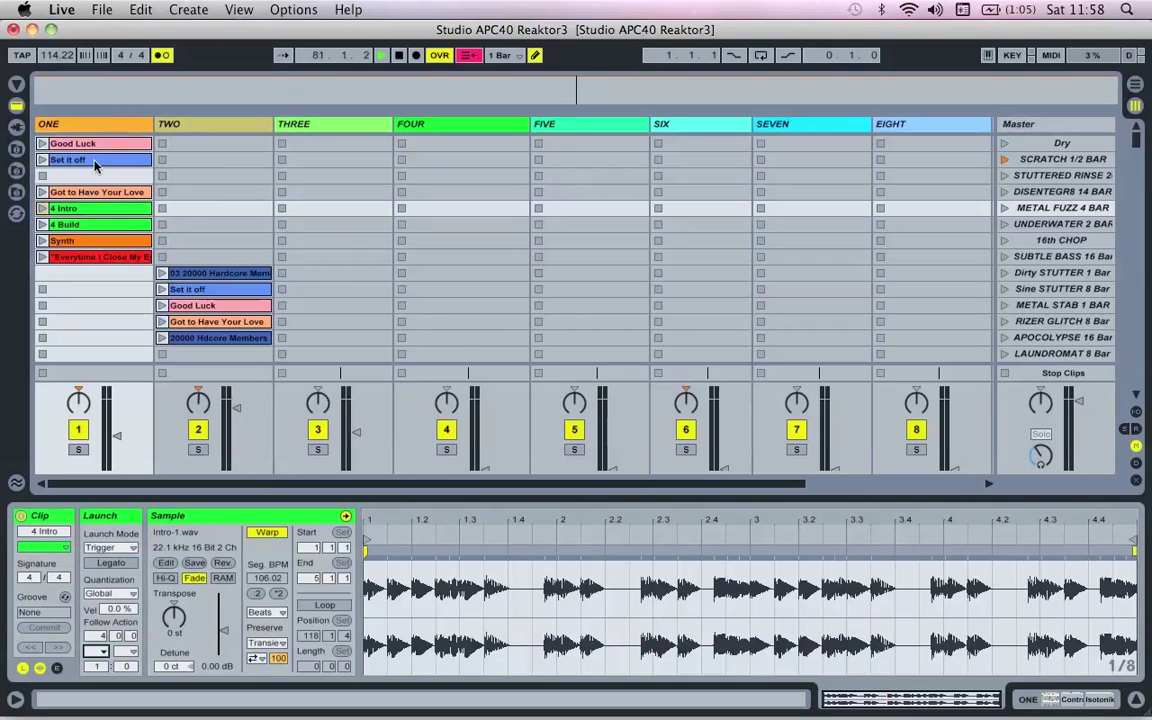
{"action": "left_click", "coordinate": [43, 208]}
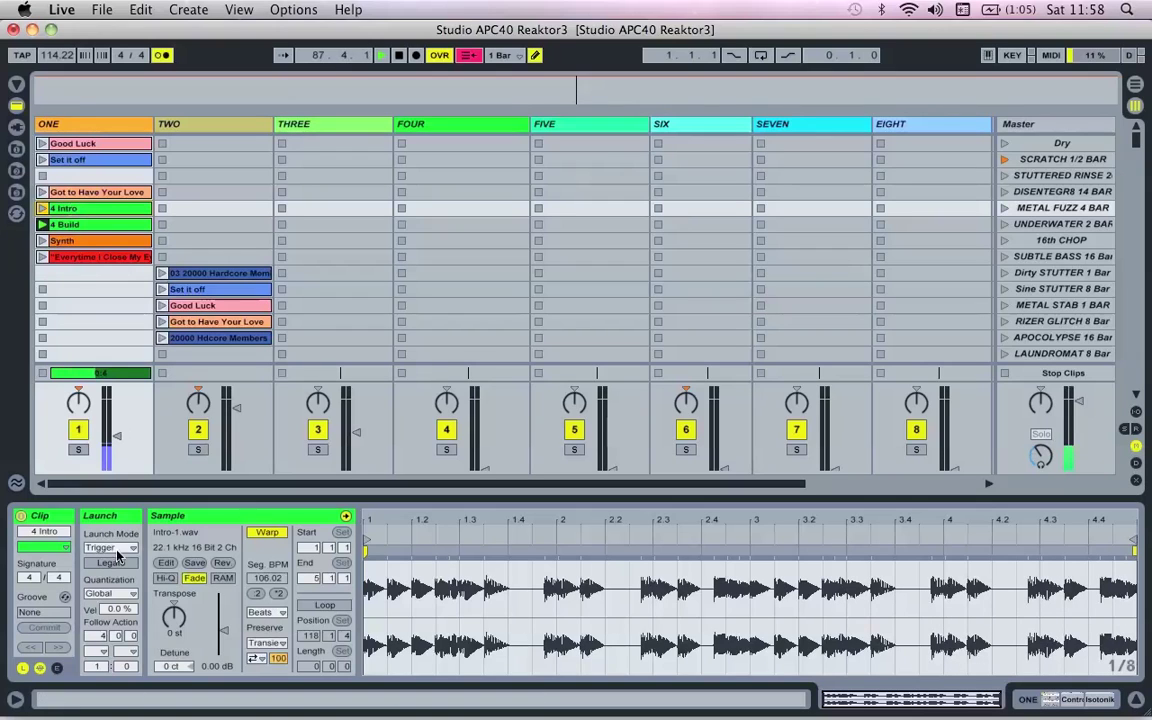
Show track ONE's device chain and launch Everytime, 4 Build and Synth via Isotonik
{"action": "left_click", "coordinate": [86, 124]}
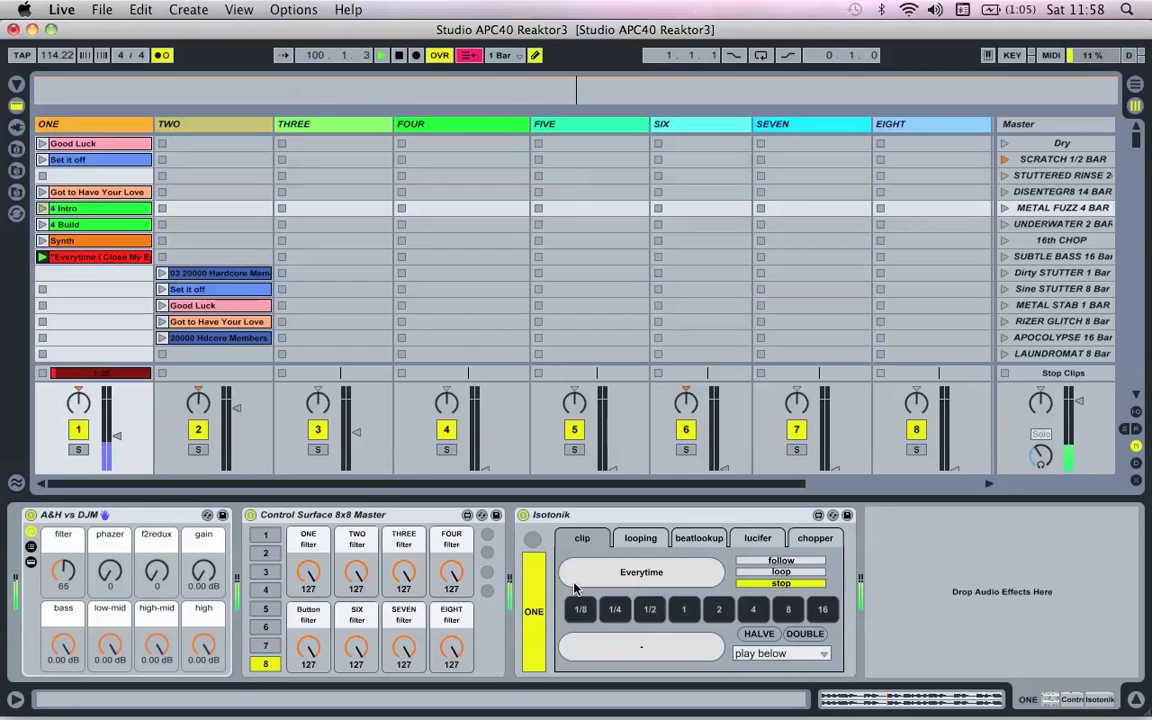
{"action": "left_click", "coordinate": [637, 580]}
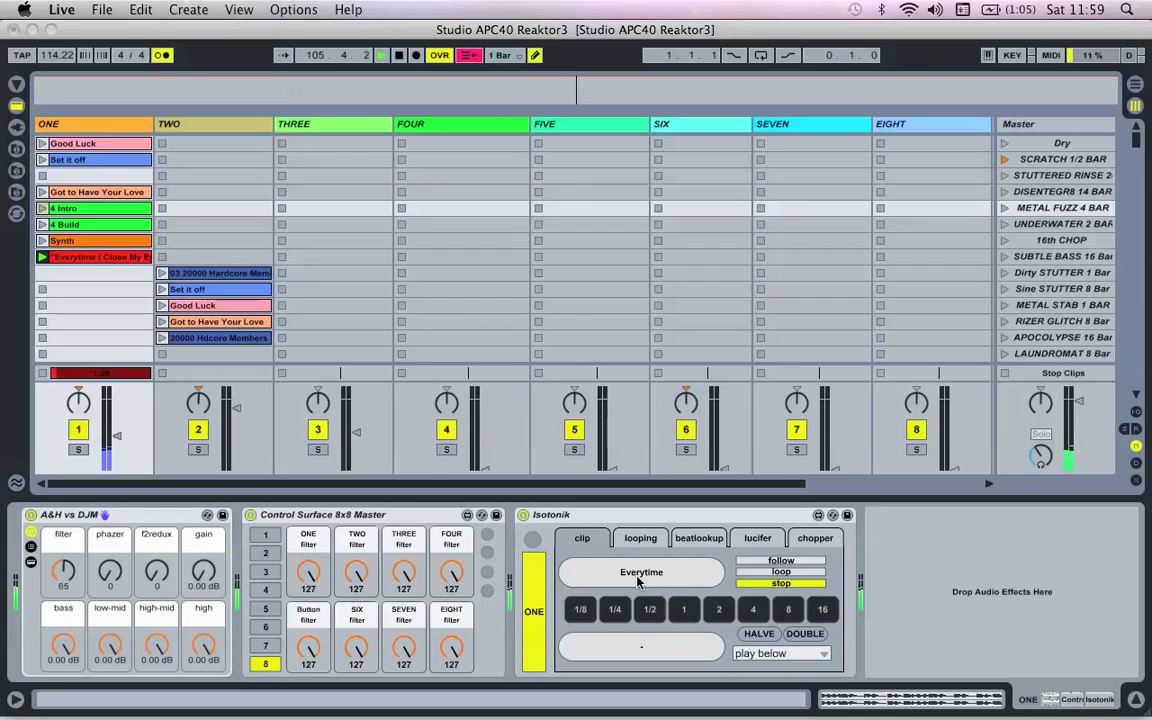
{"action": "left_click", "coordinate": [42, 224]}
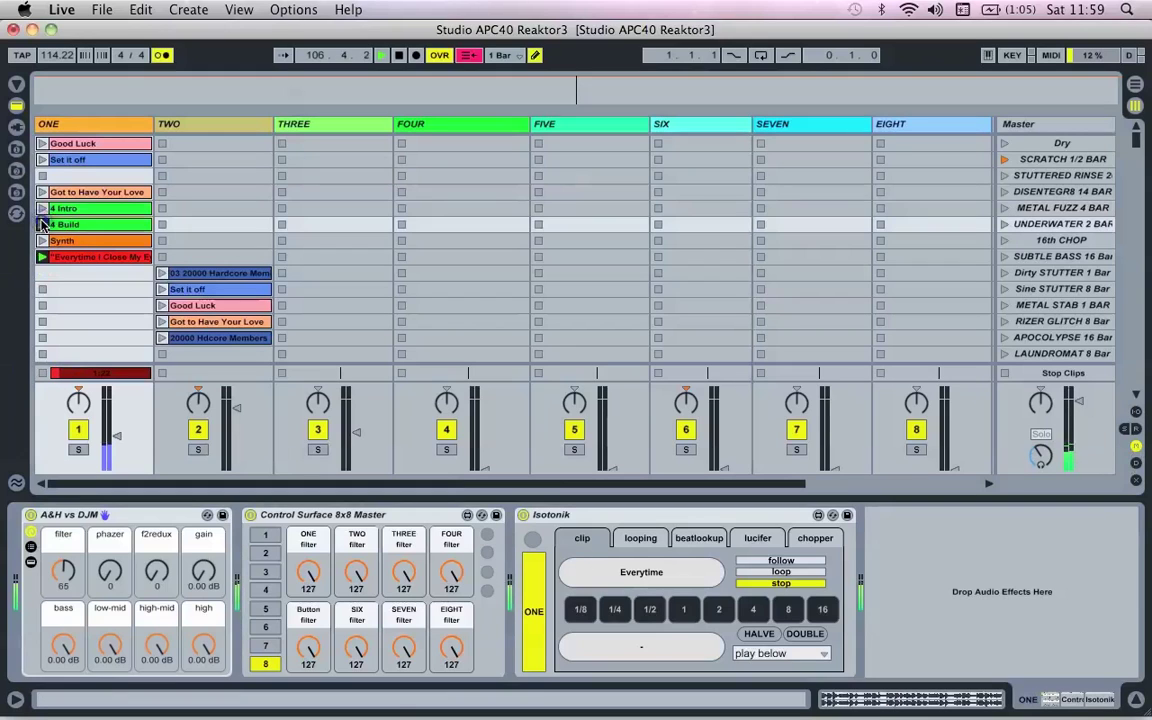
{"action": "left_click", "coordinate": [648, 647]}
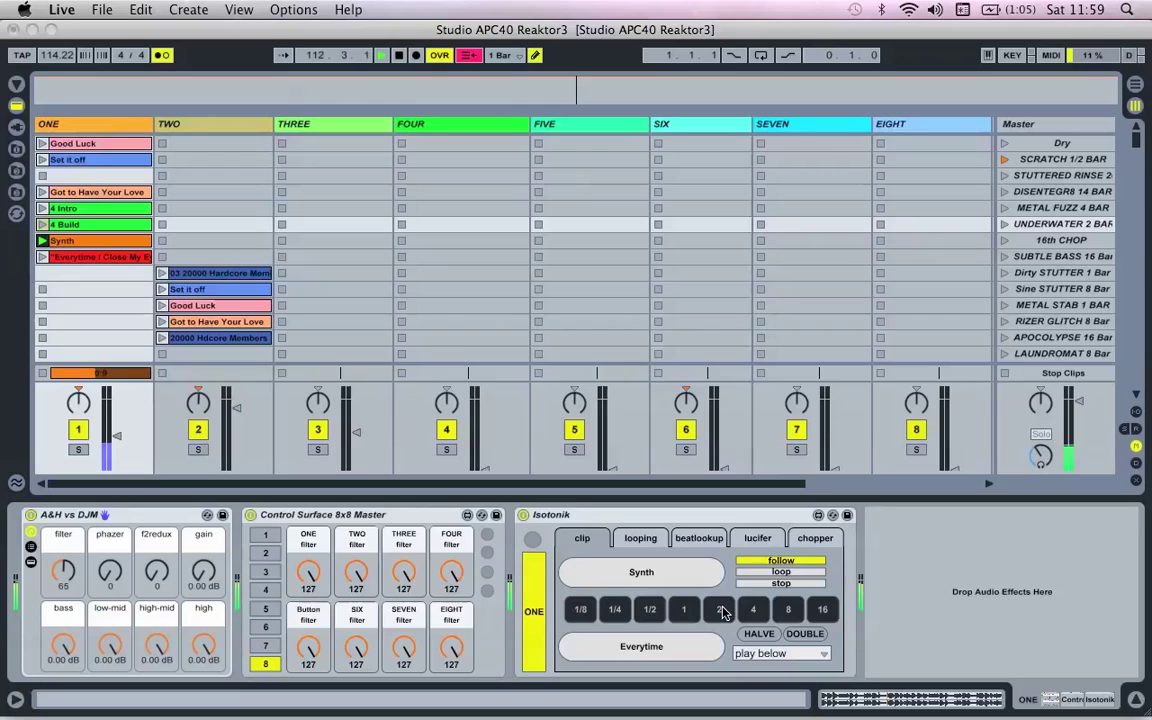
Loop the Synth section in Isotonik, halve it from 8 bars down to 1, then stop track ONE
{"action": "left_click", "coordinate": [722, 612]}
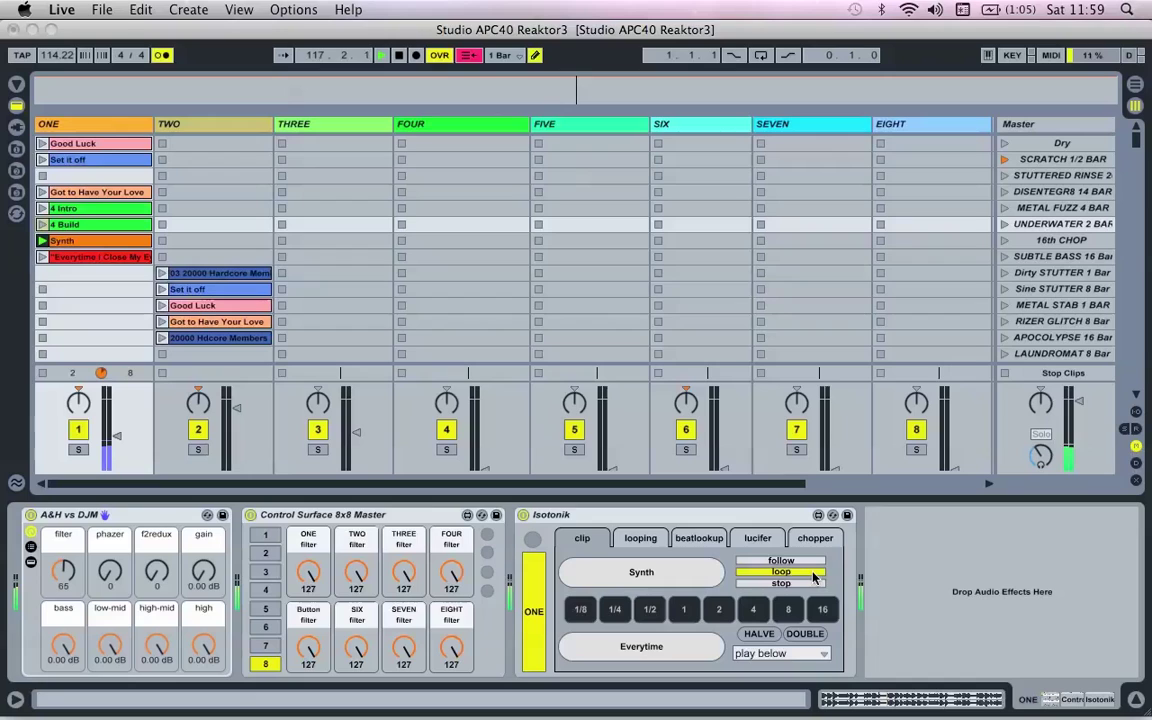
{"action": "left_click", "coordinate": [775, 634]}
{"action": "left_click", "coordinate": [775, 634]}
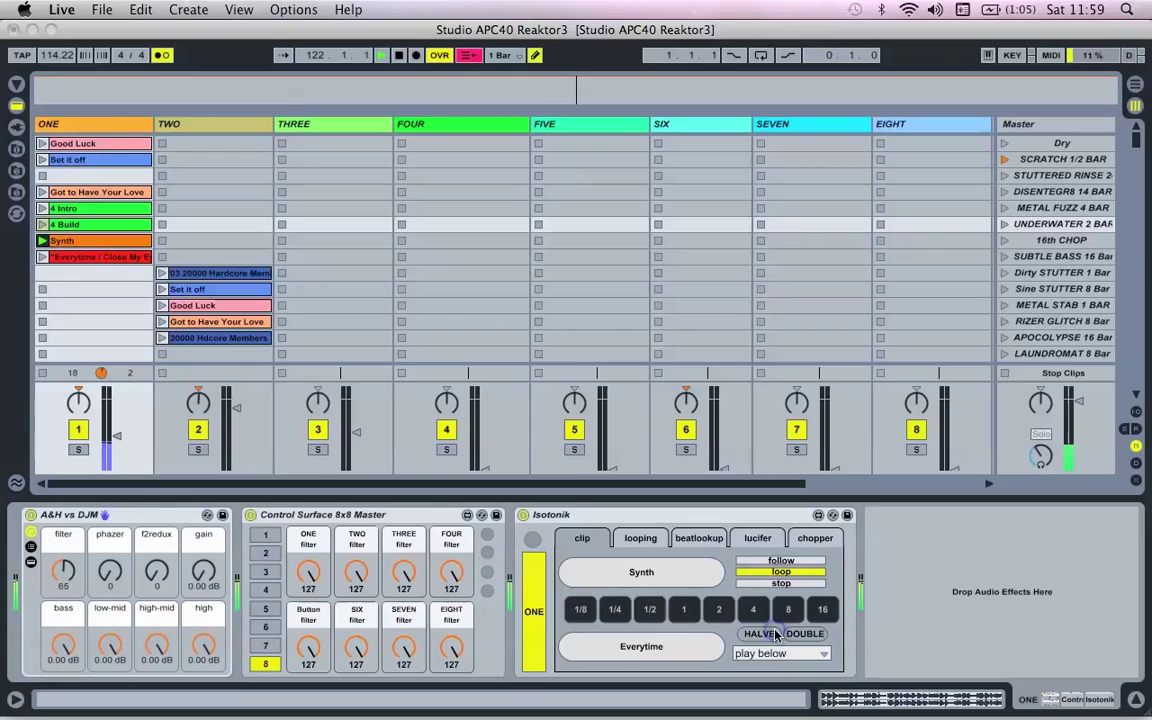
{"action": "left_click", "coordinate": [775, 634]}
{"action": "left_click", "coordinate": [775, 634]}
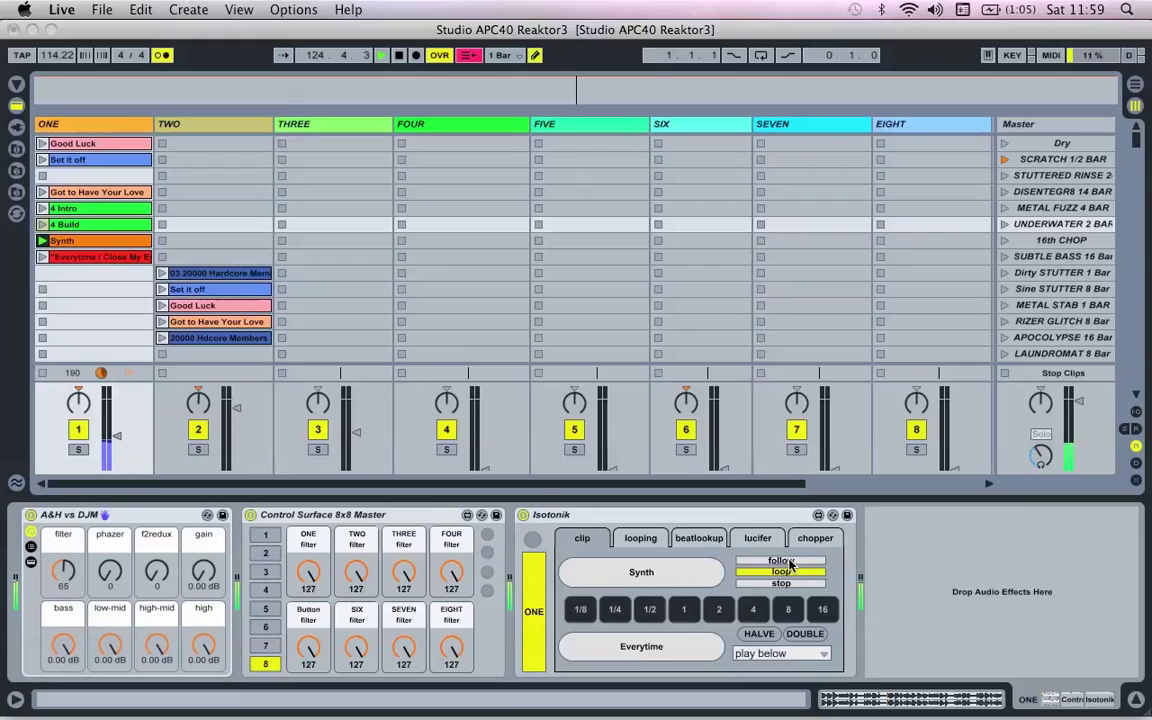
{"action": "left_click", "coordinate": [790, 563]}
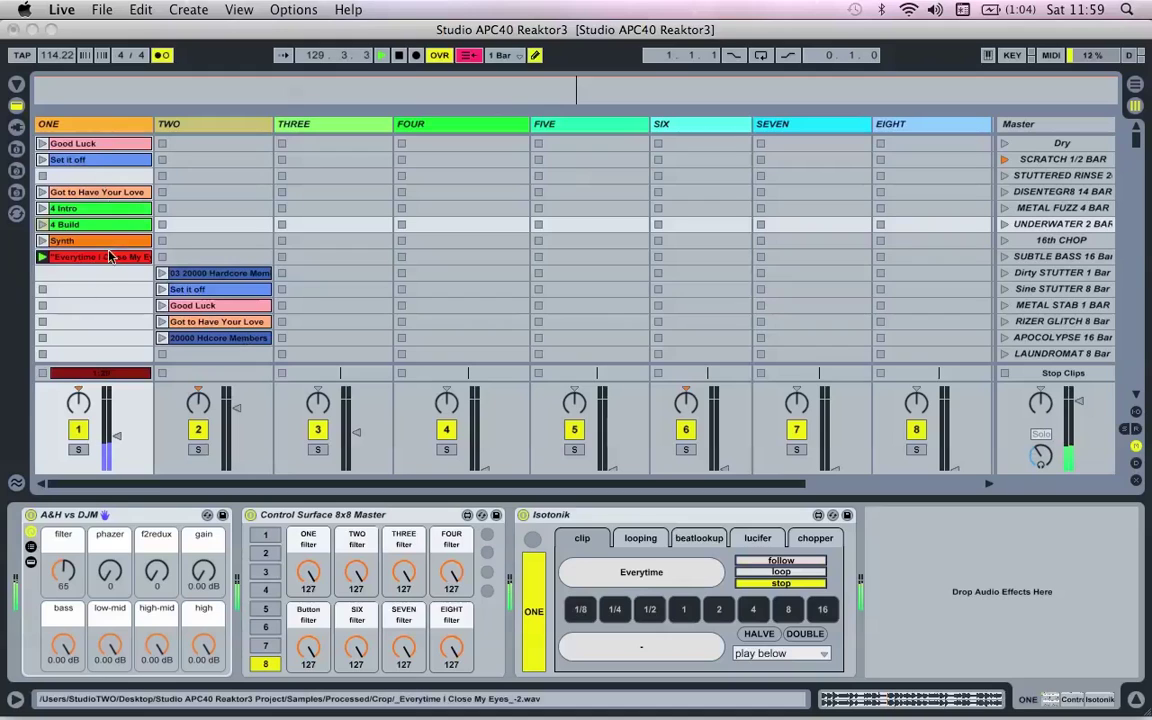
{"action": "left_click", "coordinate": [42, 338]}
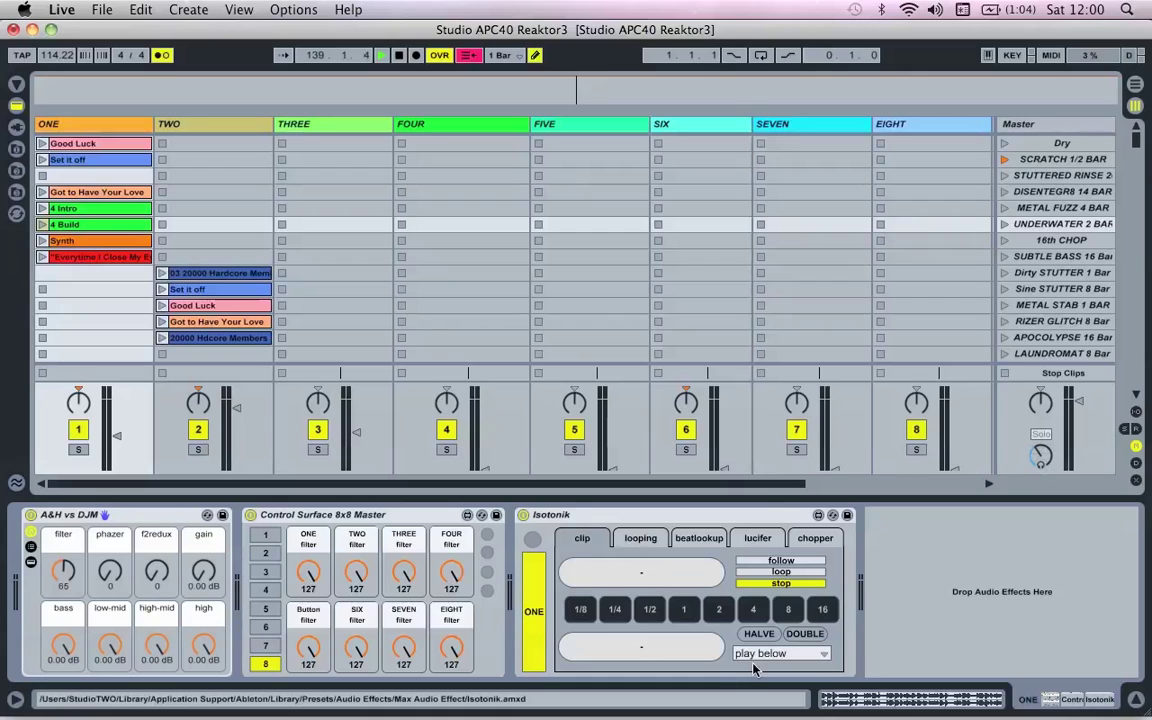
Switch on MIDI Map Mode from the control bar's MIDI button
{"action": "left_click", "coordinate": [1051, 55]}
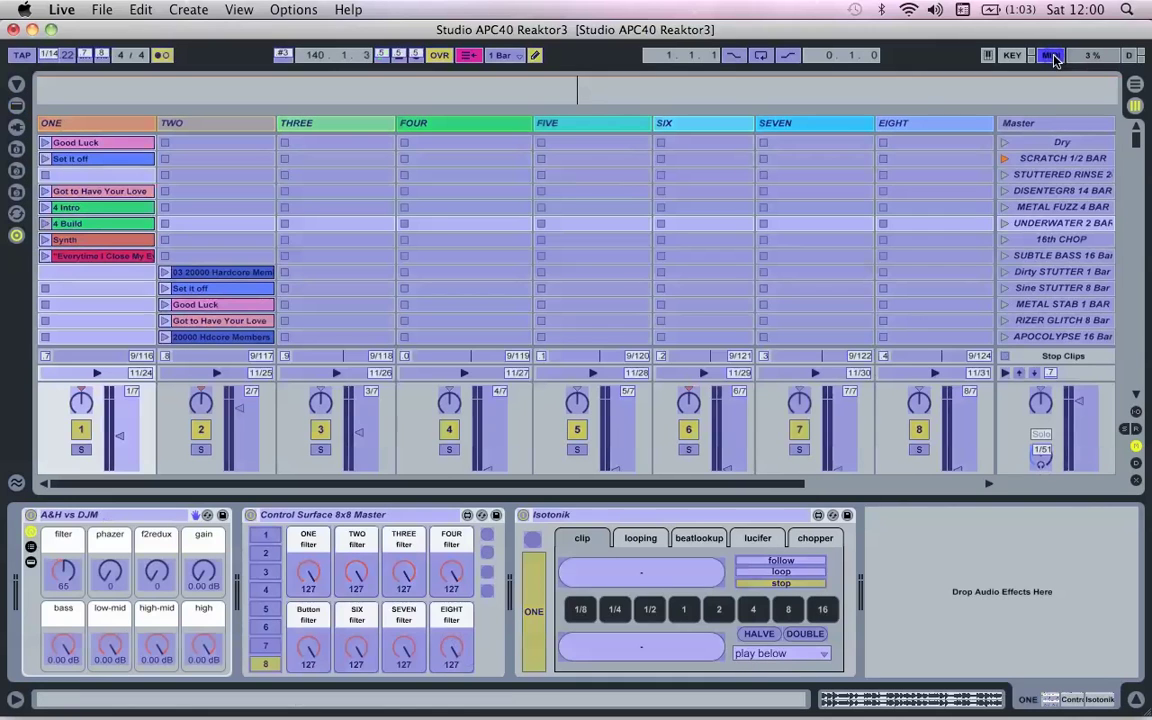